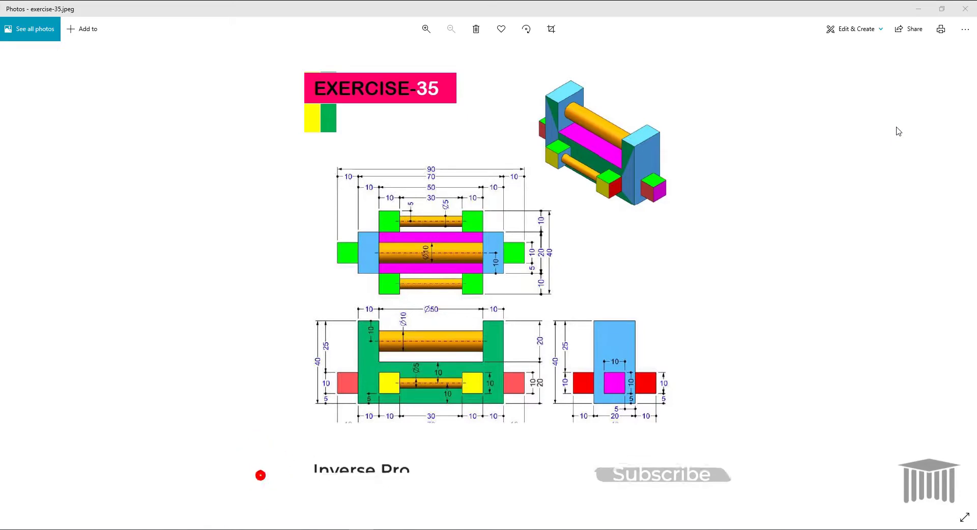
Step: Switch from the exercise drawing to SOLIDWORKS, create a new part and start a sketch on the Front Plane
{"action": "left_click", "coordinate": [920, 10]}
{"action": "left_click", "coordinate": [106, 9]}
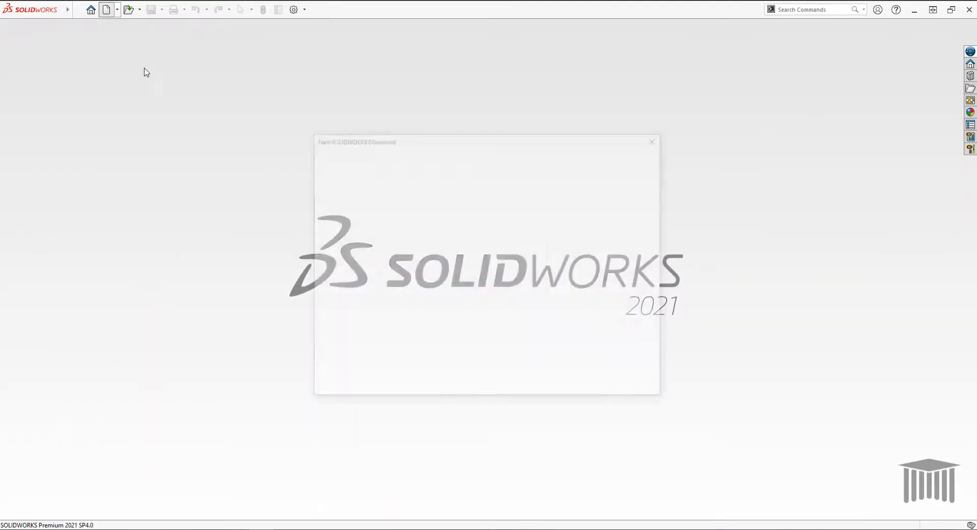
{"action": "left_click", "coordinate": [543, 382]}
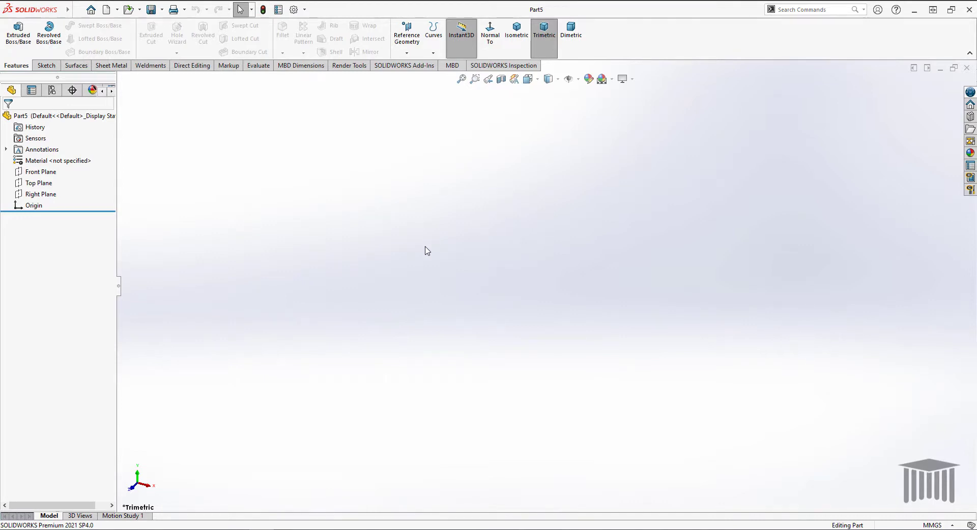
{"action": "left_click", "coordinate": [36, 172]}
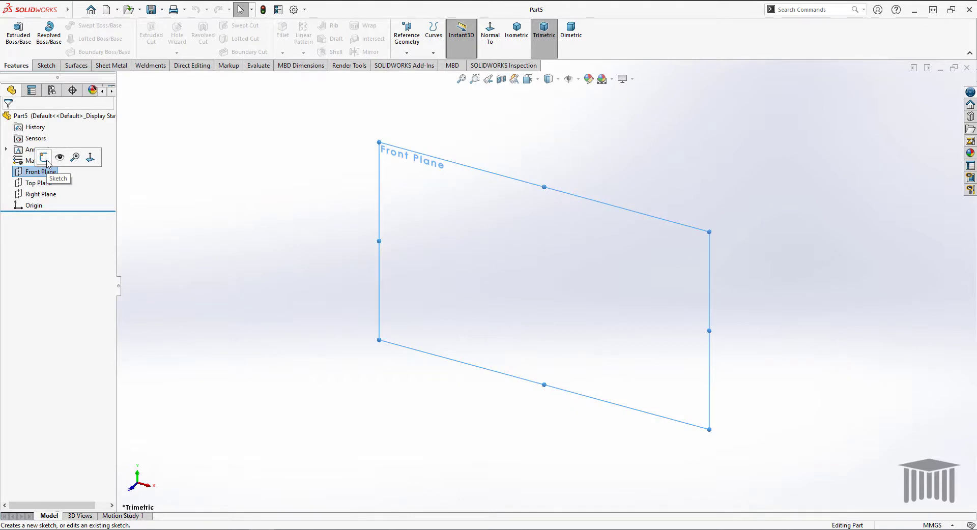
{"action": "left_click", "coordinate": [47, 160]}
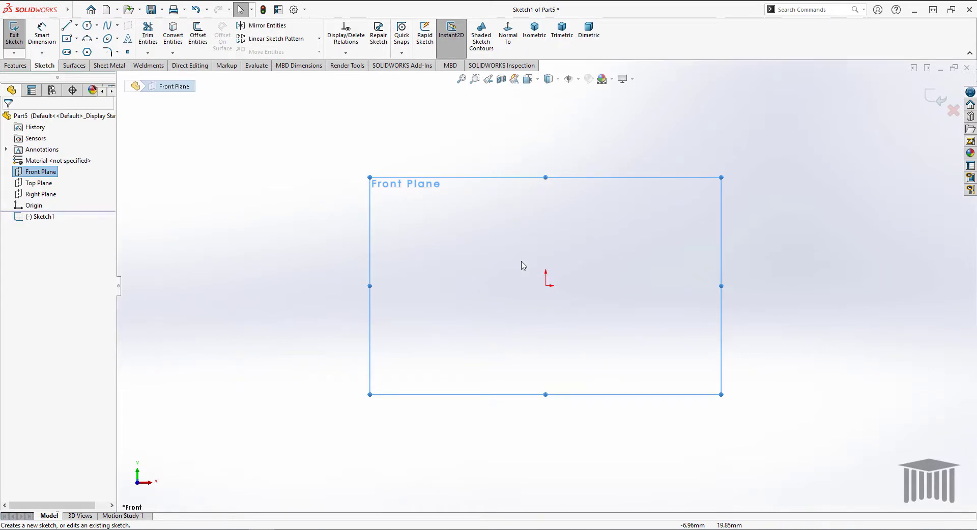
Step: Draw a dimensioned corner rectangle about 88 by 54 mm, starting at the origin and extending up to the right
{"action": "left_click", "coordinate": [76, 40]}
{"action": "left_click", "coordinate": [89, 48]}
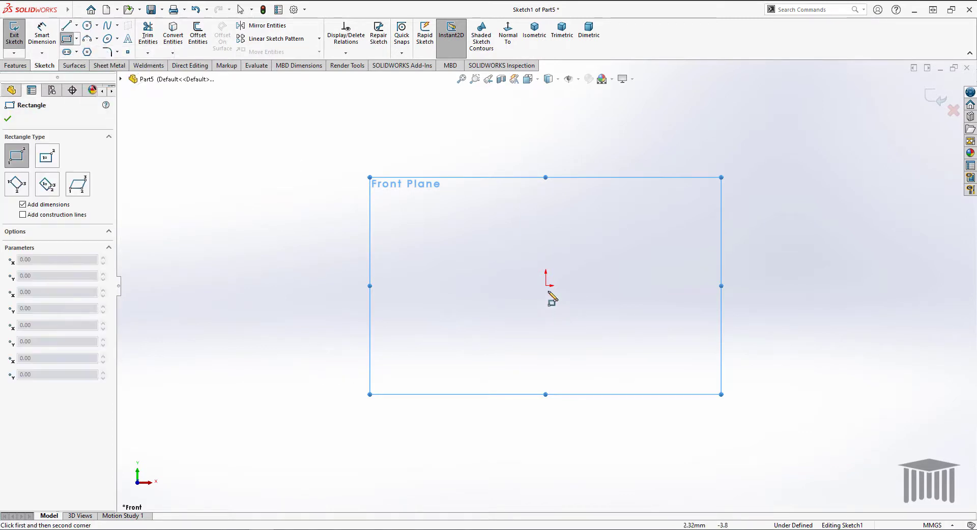
{"action": "left_click", "coordinate": [546, 286]}
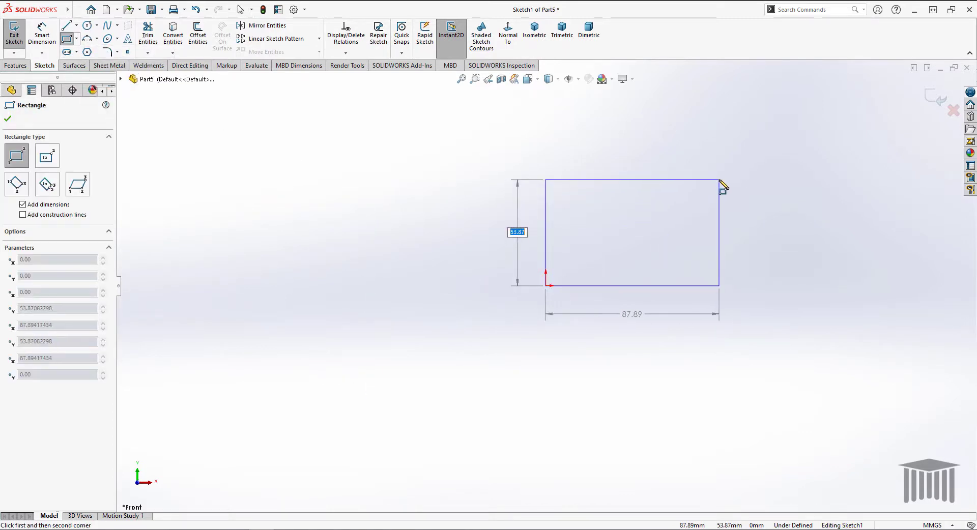
{"action": "left_click", "coordinate": [720, 180]}
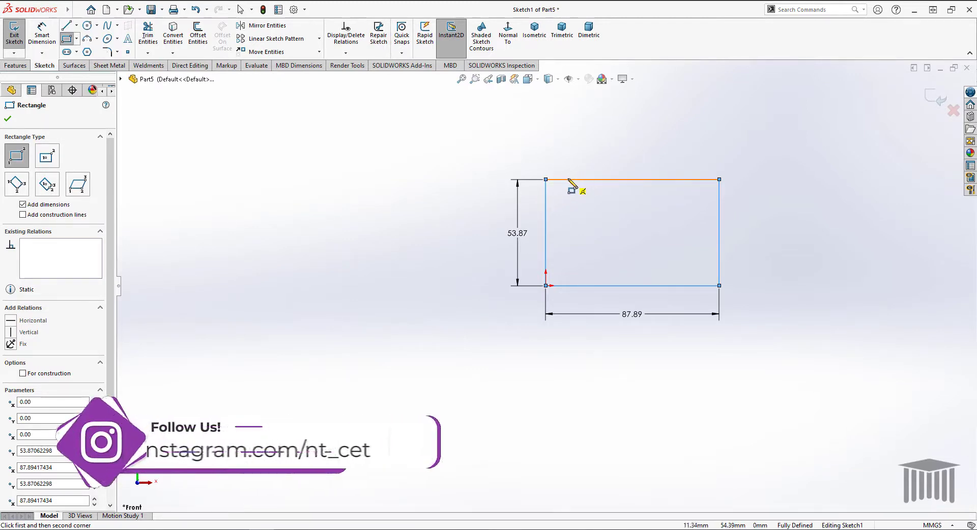
Step: Draw a dimensioned rectangle about 63 by 34 mm down from the first one's upper edge and trim the shared segment to form a U profile
{"action": "left_click", "coordinate": [570, 180]}
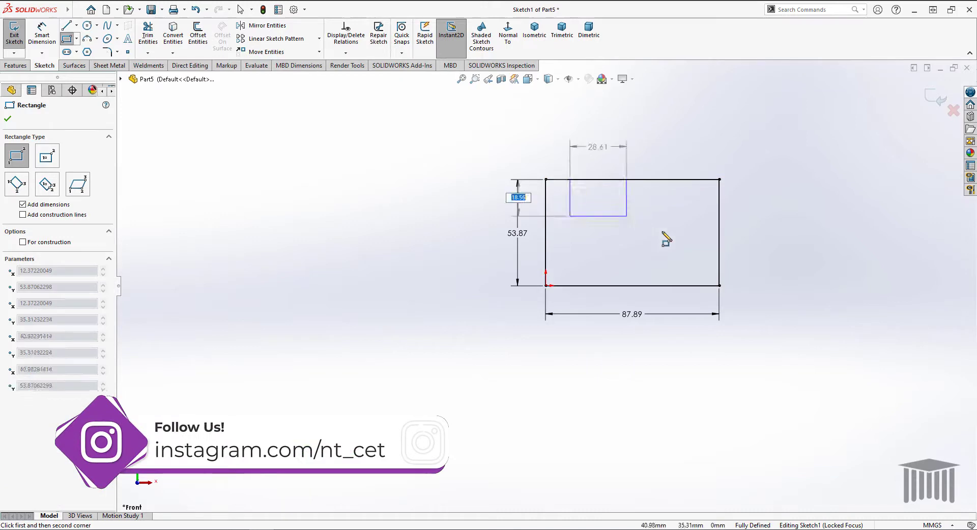
{"action": "left_click", "coordinate": [696, 246]}
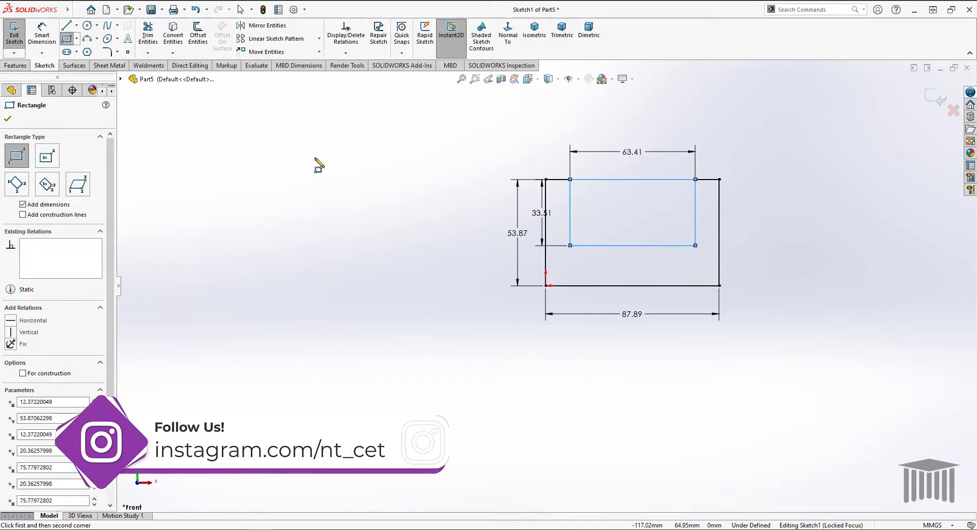
{"action": "left_click", "coordinate": [148, 31]}
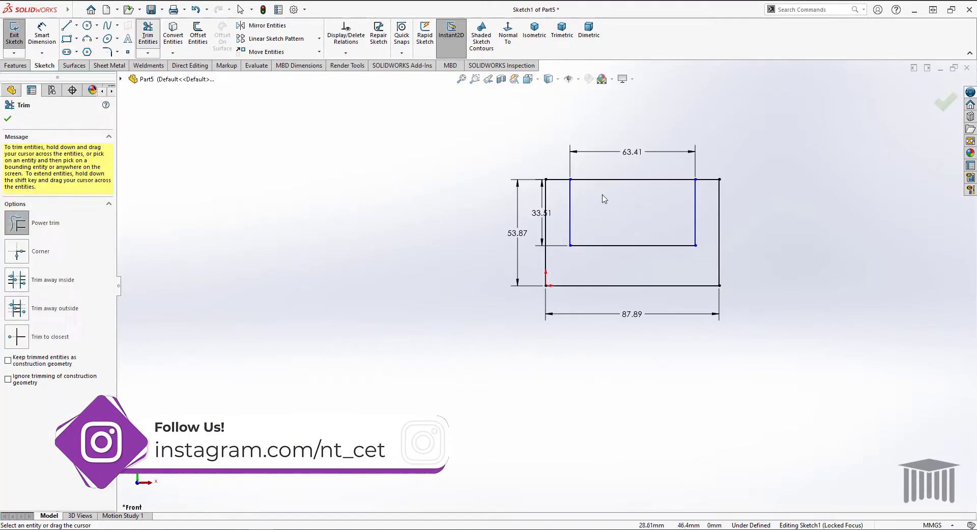
{"action": "left_click_drag", "start_coordinate": [655, 170], "coordinate": [655, 206]}
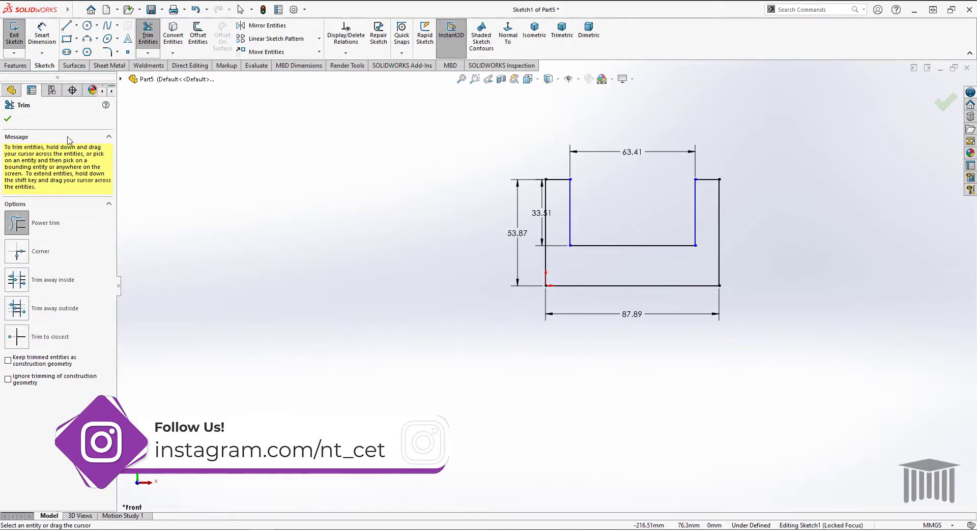
{"action": "left_click", "coordinate": [8, 119]}
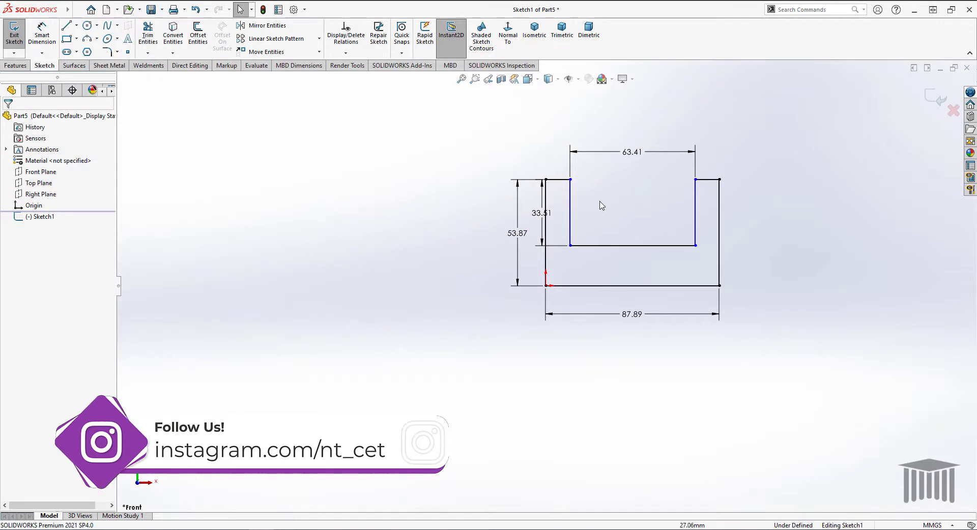
Step: Set the U profile's overall width to 90 mm and its overall height to 40 mm
{"action": "double_click", "coordinate": [633, 316]}
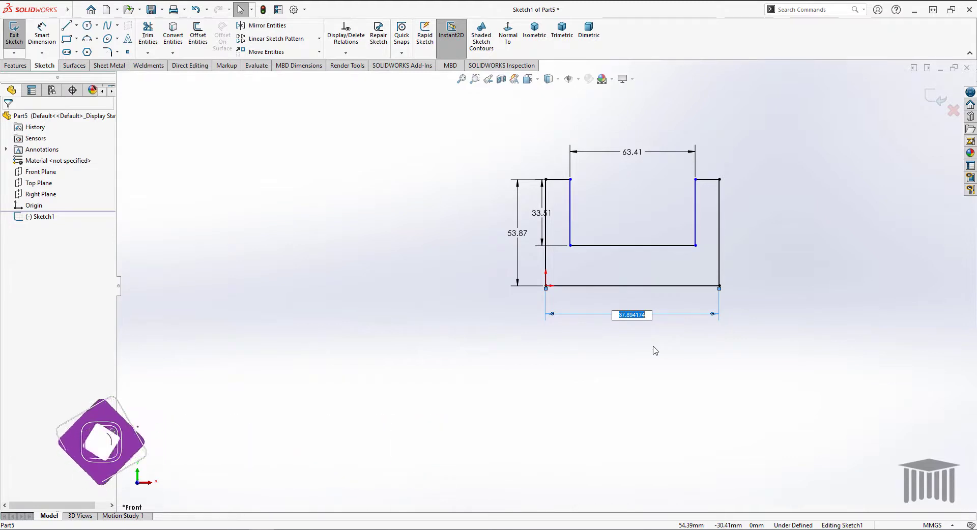
{"action": "type", "text": "90"}
{"action": "key", "text": "Return"}
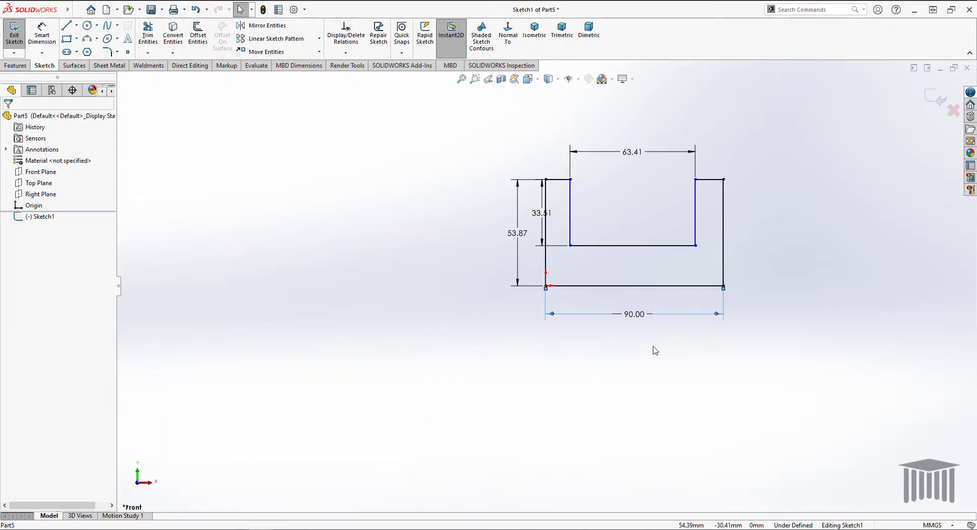
{"action": "left_click", "coordinate": [530, 242]}
{"action": "double_click", "coordinate": [528, 240]}
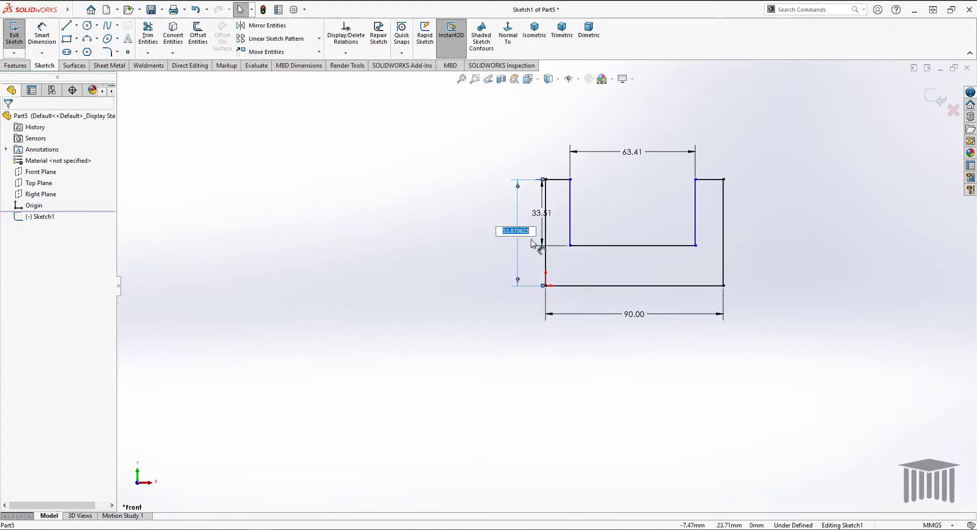
{"action": "type", "text": "4"}
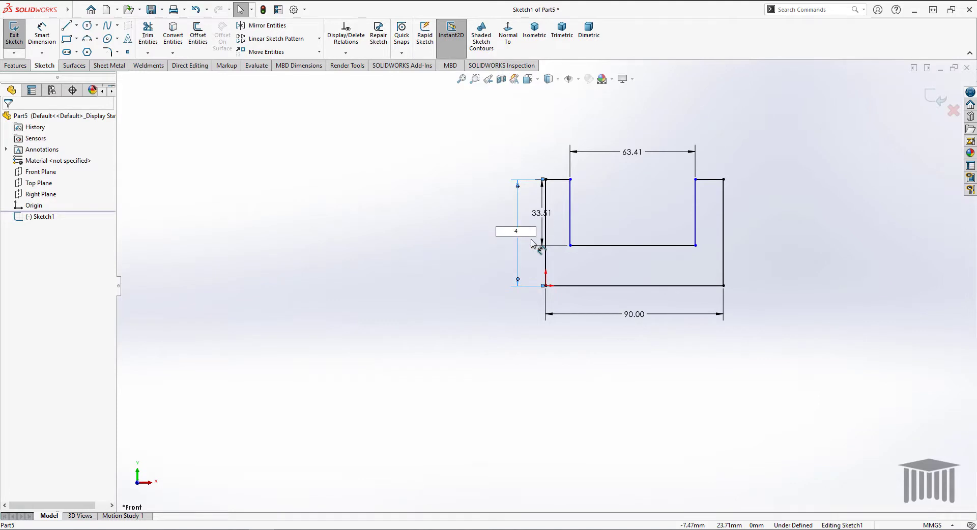
{"action": "type", "text": "0"}
{"action": "key", "text": "Return"}
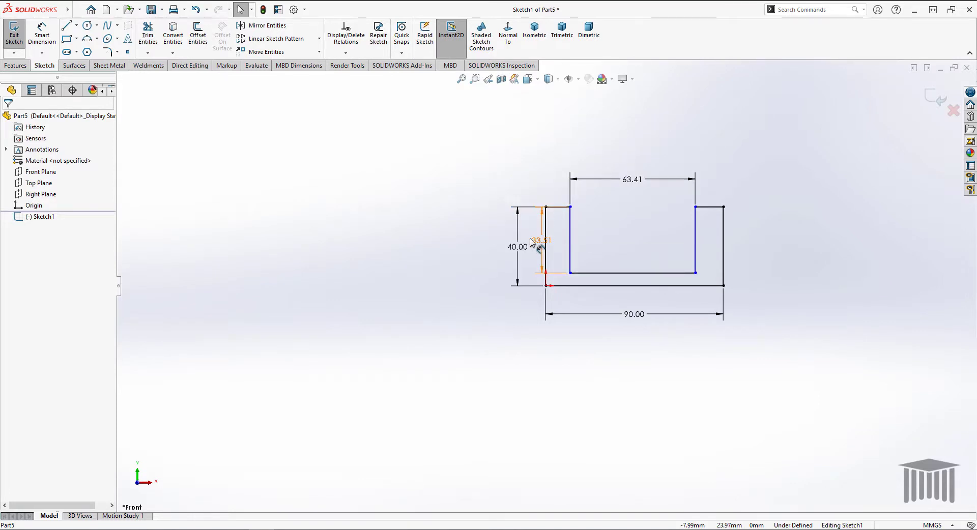
Step: Try to dimension the distance between the notch floor and the profile's bottom edge
{"action": "left_click", "coordinate": [594, 285]}
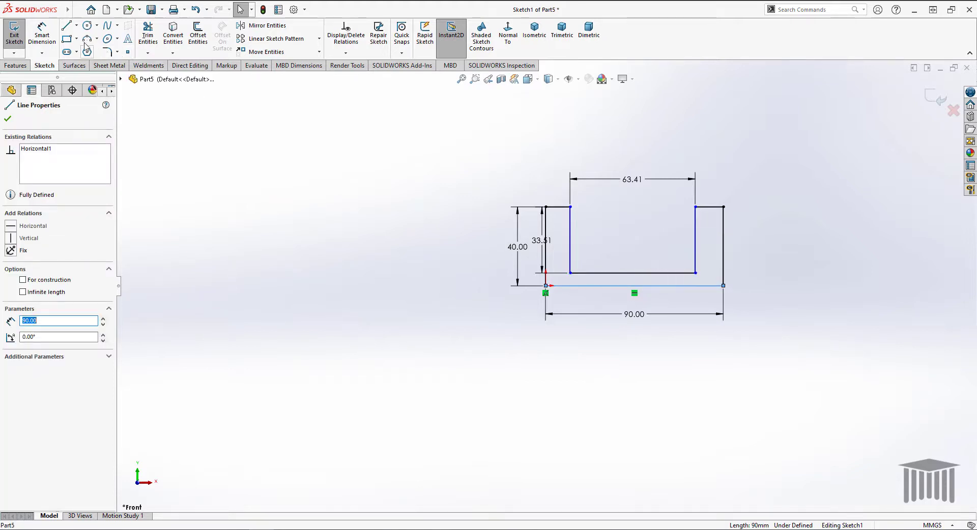
{"action": "left_click", "coordinate": [45, 35]}
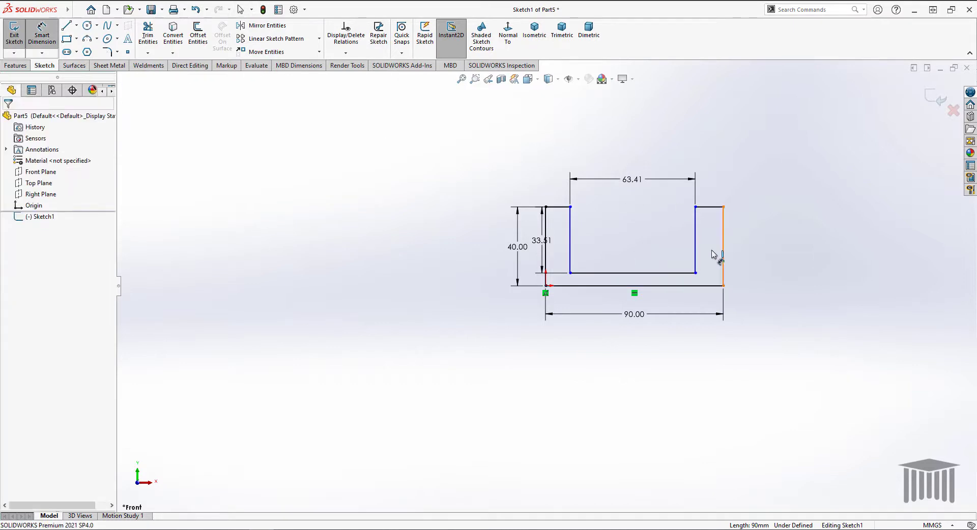
{"action": "left_click", "coordinate": [688, 273]}
{"action": "left_click", "coordinate": [690, 288]}
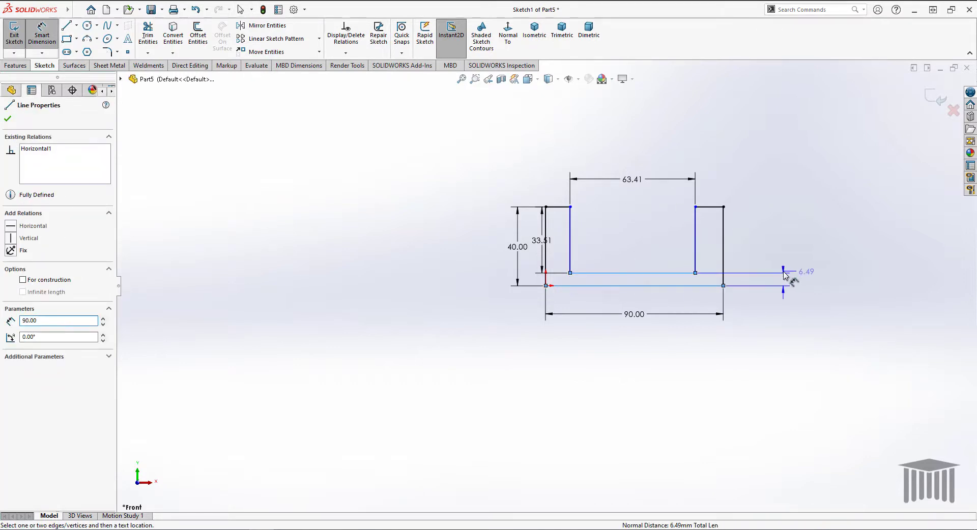
{"action": "left_click", "coordinate": [803, 272]}
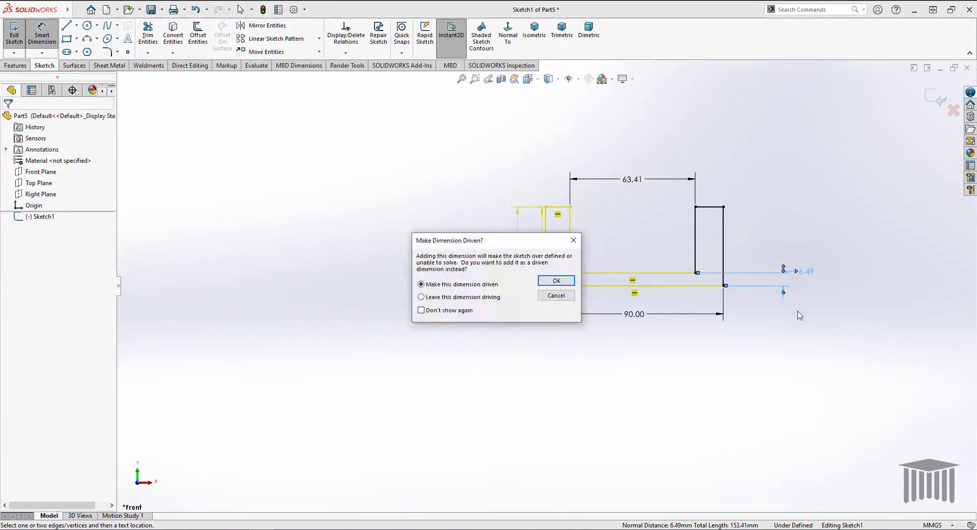
{"action": "left_click", "coordinate": [556, 296]}
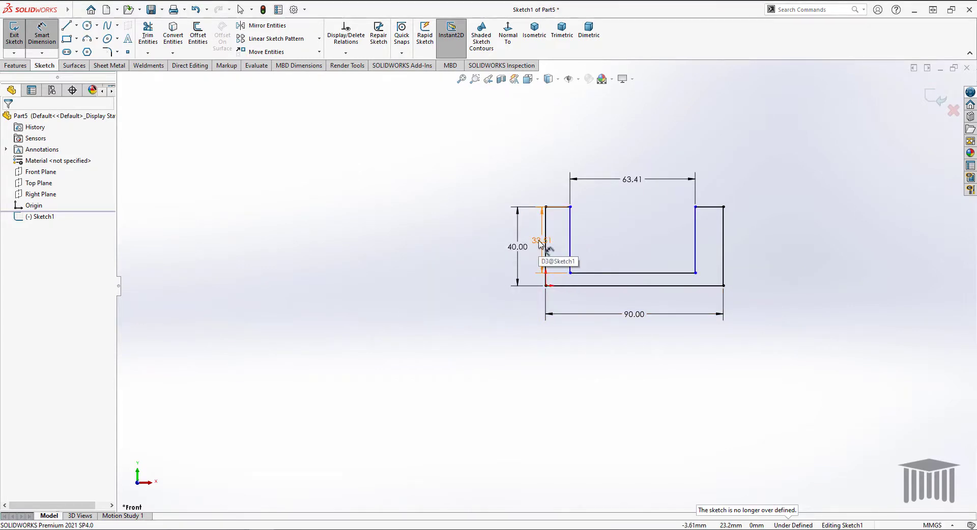
Step: Set the depth of the U profile's notch to 20 mm
{"action": "left_click", "coordinate": [541, 244]}
{"action": "left_click", "coordinate": [540, 240]}
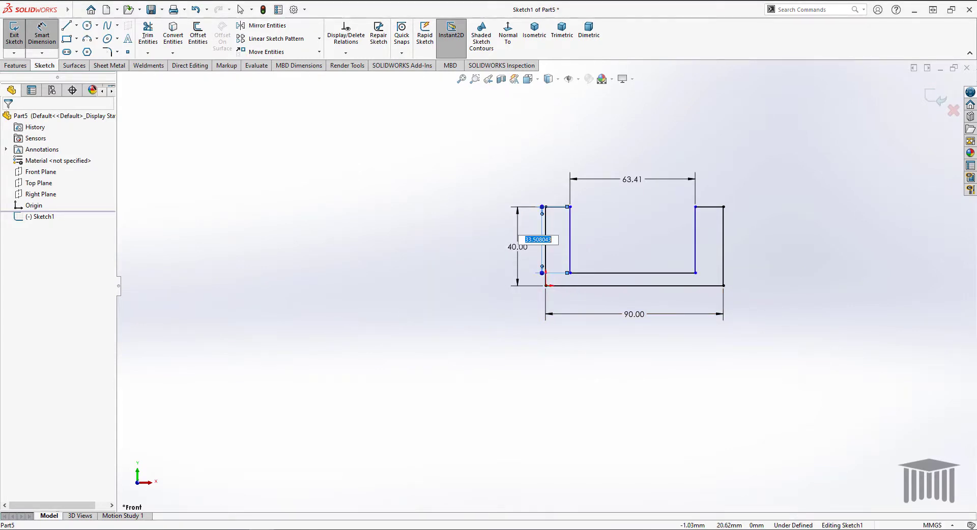
{"action": "type", "text": "20"}
{"action": "key", "text": "Return"}
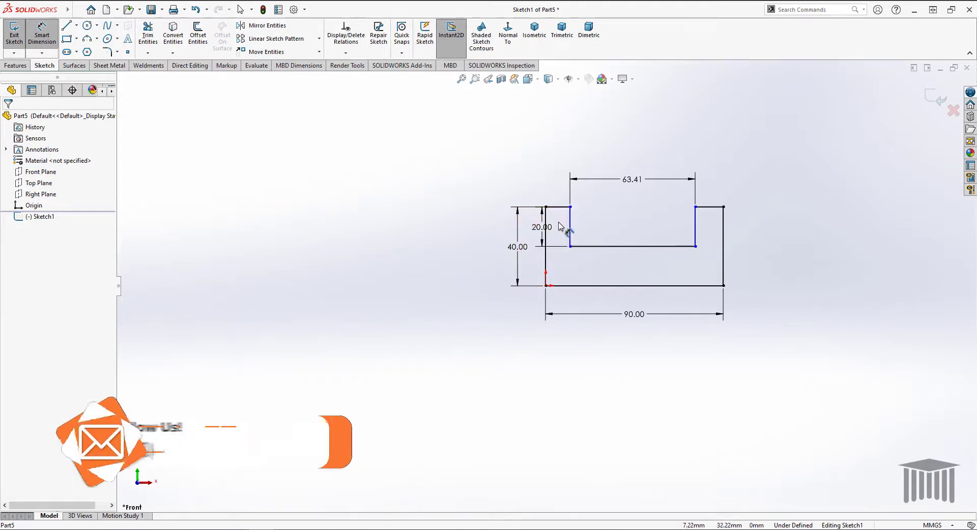
Step: Dimension the width of the U profile's right arm as 10 mm
{"action": "left_click", "coordinate": [723, 232]}
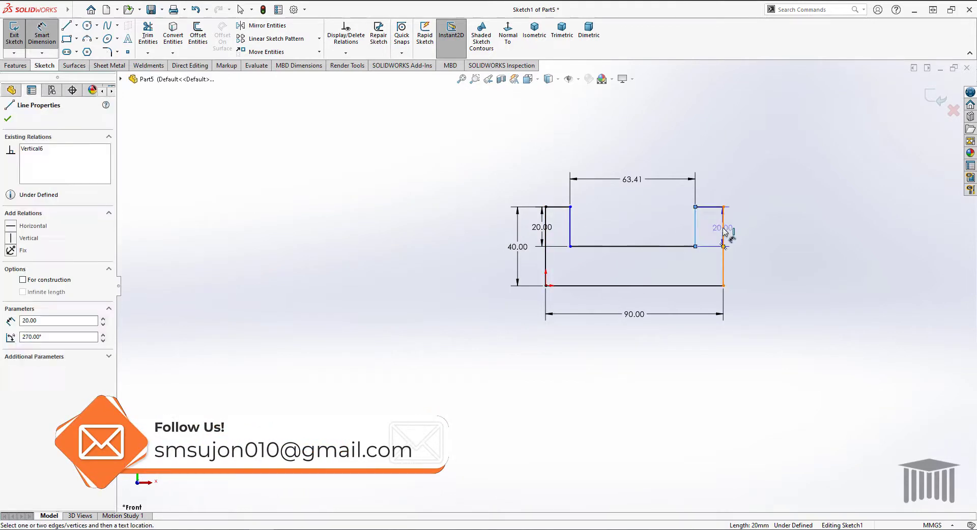
{"action": "left_click", "coordinate": [723, 232]}
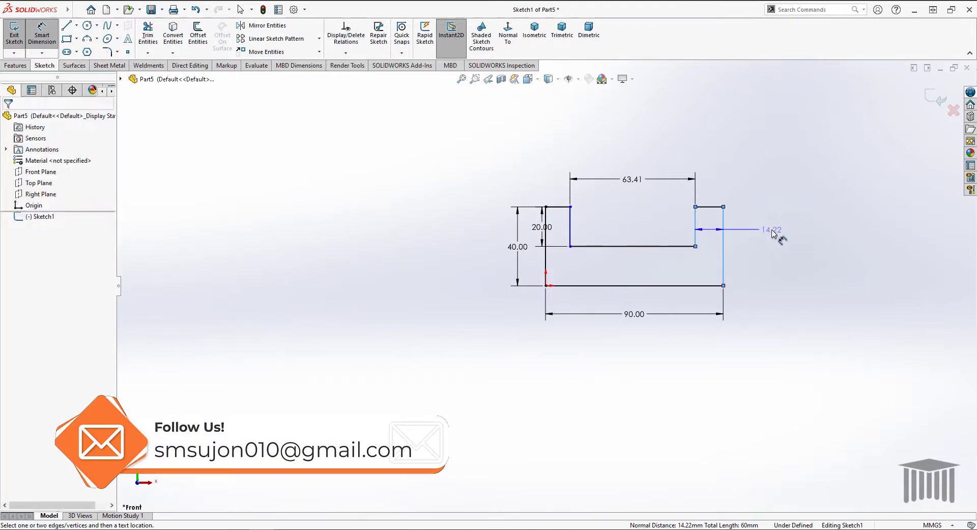
{"action": "left_click", "coordinate": [772, 233]}
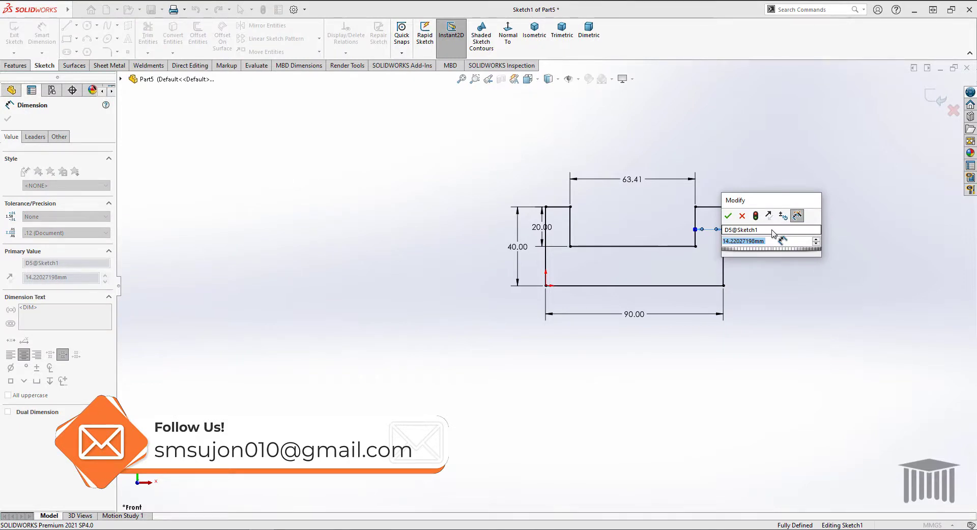
{"action": "type", "text": "10"}
{"action": "key", "text": "Return"}
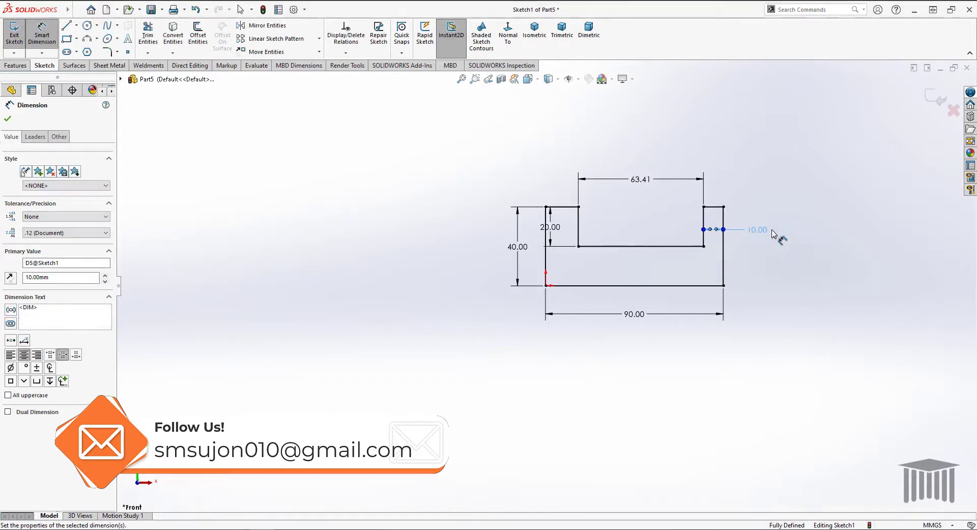
Step: Try to dimension the width of the U profile's left arm while the notch width dimension is still in place
{"action": "left_click", "coordinate": [579, 229]}
{"action": "left_click", "coordinate": [547, 219]}
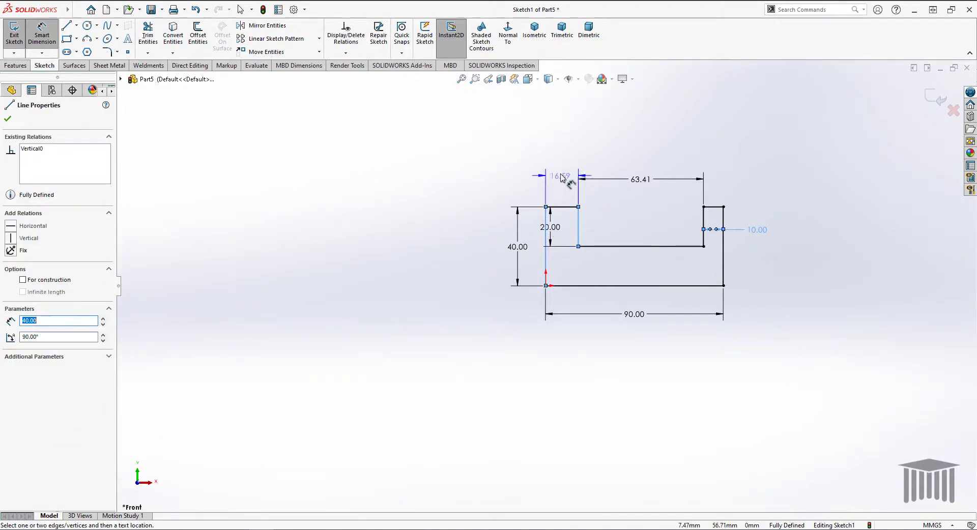
{"action": "left_click", "coordinate": [566, 176]}
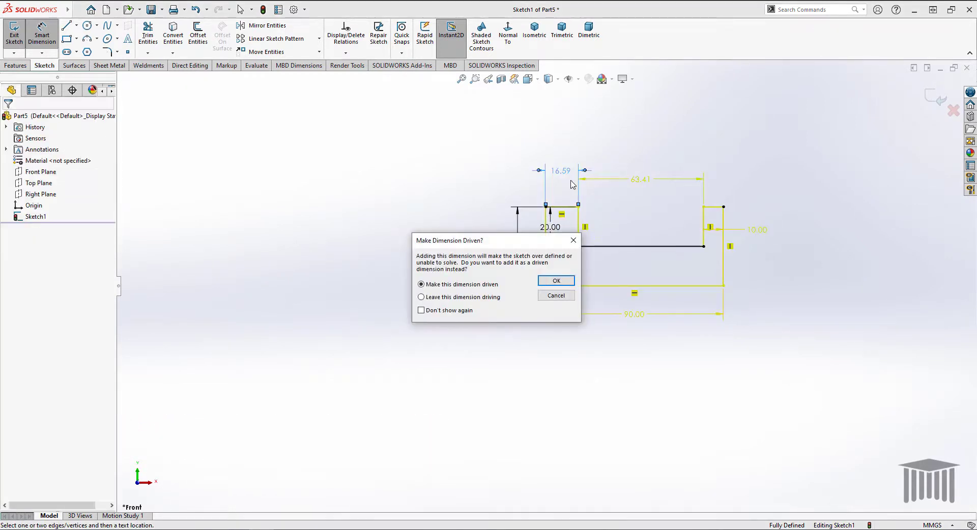
{"action": "left_click", "coordinate": [566, 299]}
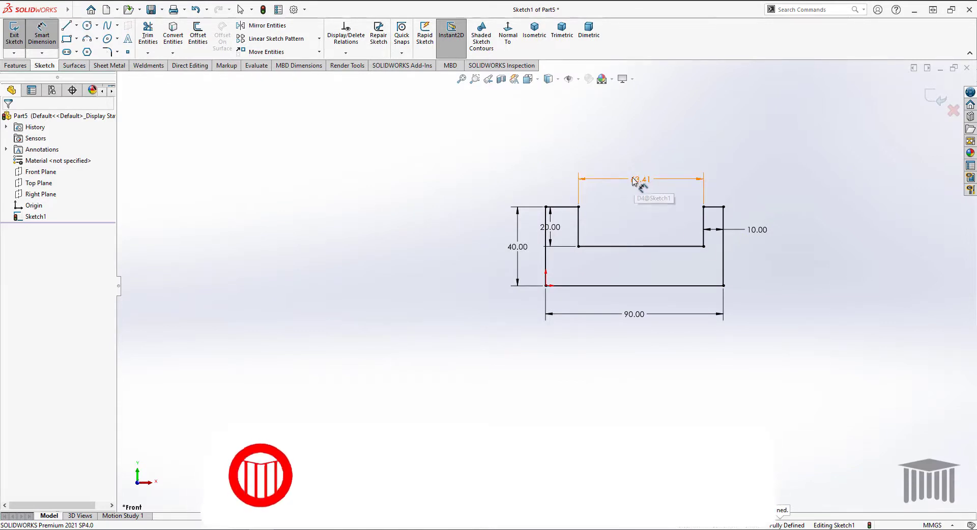
Step: Delete the notch width dimension and dimension the left arm's top edge as 10 mm
{"action": "left_click", "coordinate": [605, 186]}
{"action": "key", "text": "Delete"}
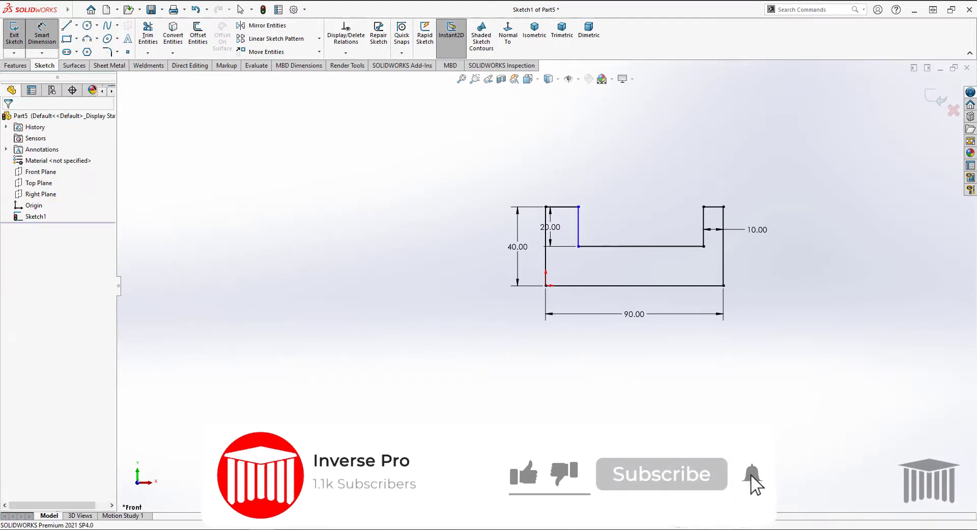
{"action": "left_click", "coordinate": [564, 207]}
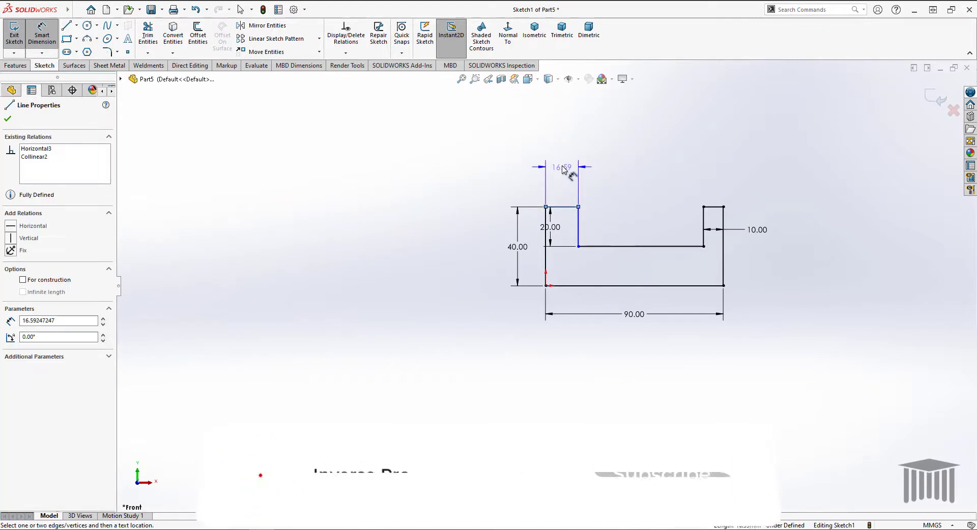
{"action": "left_click", "coordinate": [564, 168]}
{"action": "type", "text": "10"}
{"action": "key", "text": "Return"}
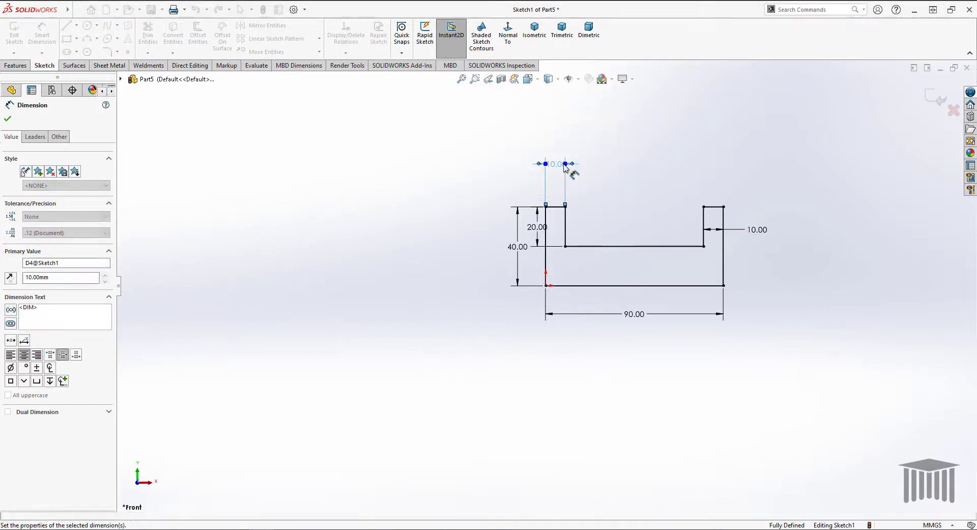
{"action": "key", "text": "Escape"}
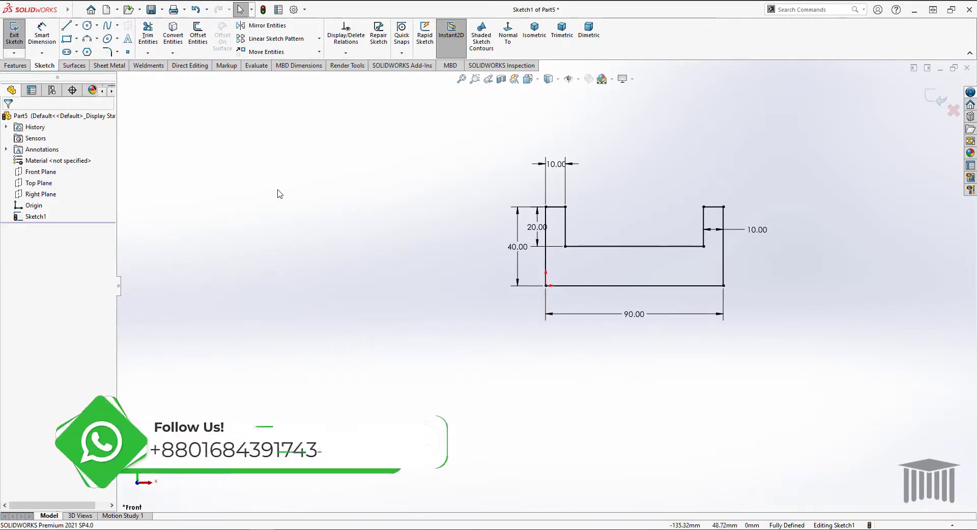
Step: Extrude the U-shaped profile 20 mm as a blind boss
{"action": "left_click", "coordinate": [15, 65]}
{"action": "left_click", "coordinate": [19, 32]}
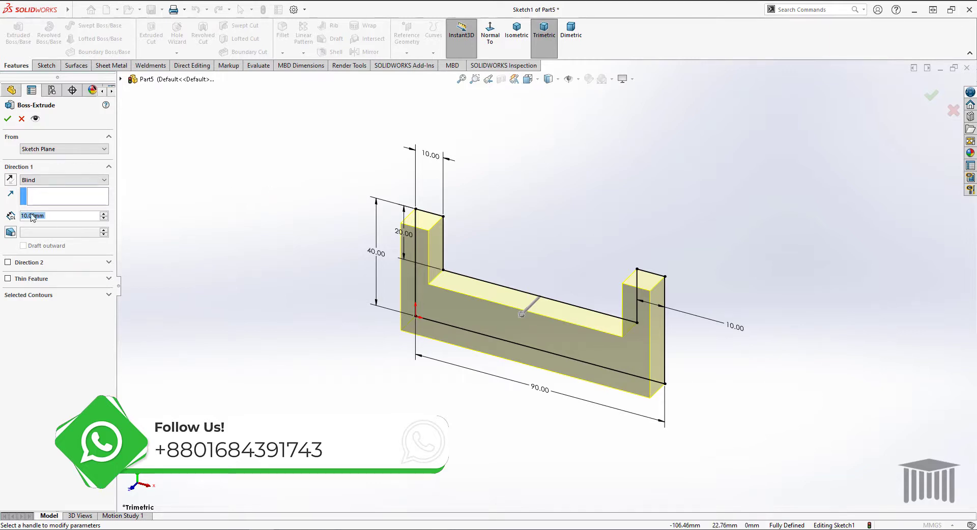
{"action": "left_click", "coordinate": [28, 216]}
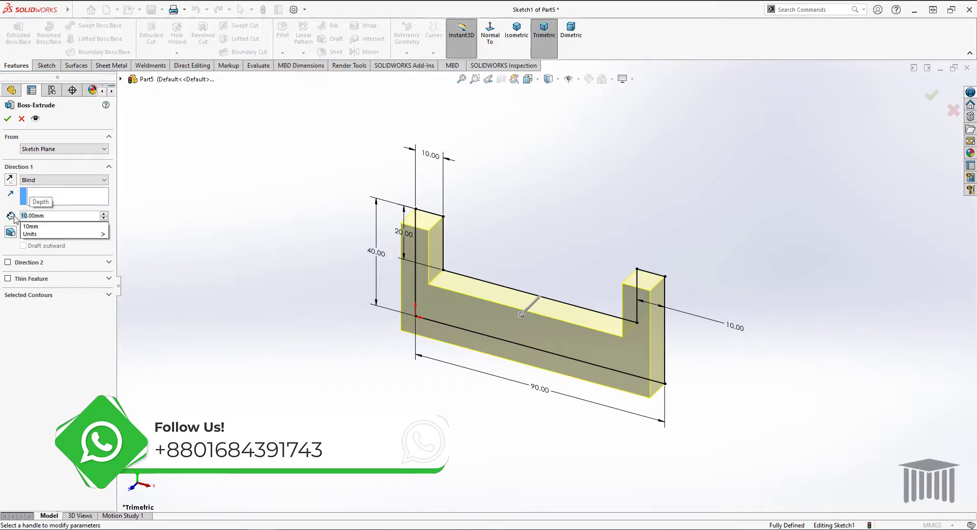
{"action": "type", "text": "20"}
{"action": "key", "text": "Return"}
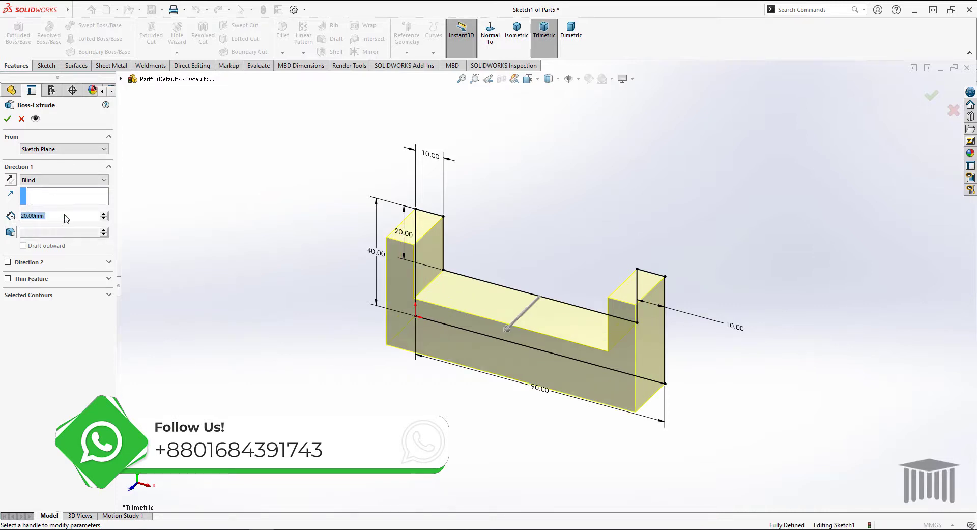
{"action": "left_click", "coordinate": [8, 118]}
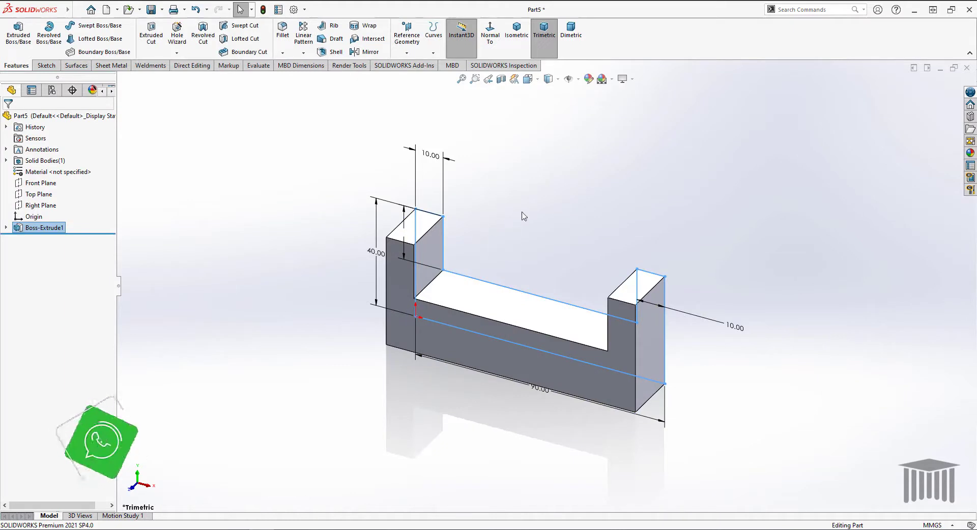
{"action": "left_click", "coordinate": [524, 216]}
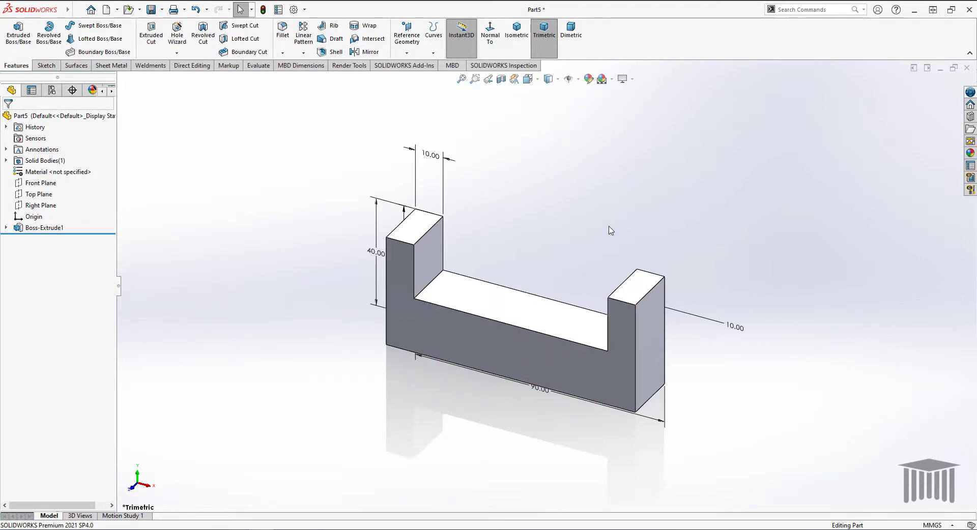
Step: Start a sketch on the U body's front face and draw a corner rectangle about 7.2 by 6.5 mm below the notch's left corner
{"action": "left_click", "coordinate": [479, 346]}
{"action": "left_click", "coordinate": [520, 309]}
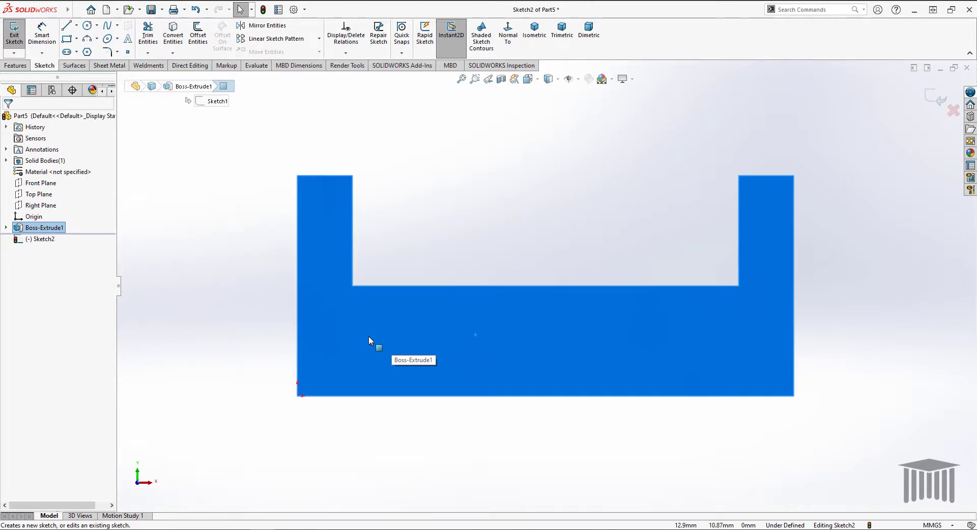
{"action": "left_click", "coordinate": [67, 41]}
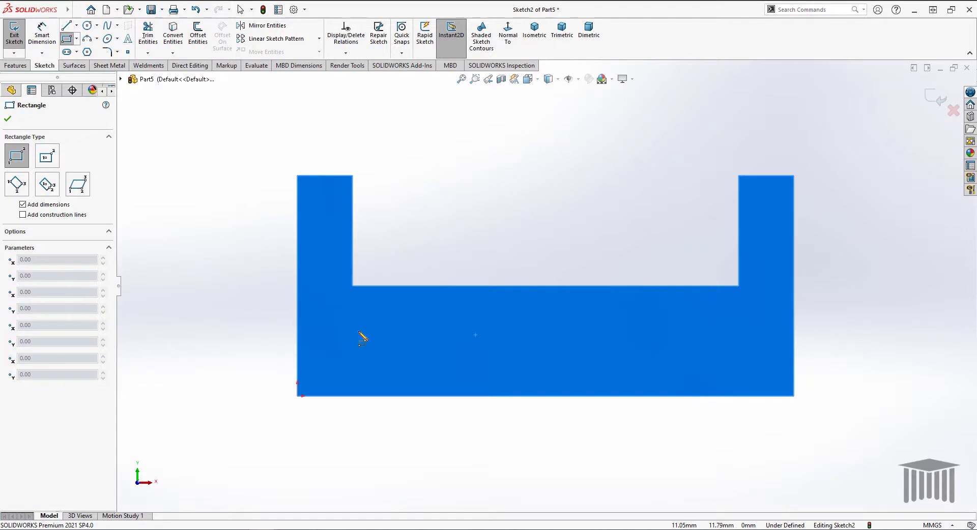
{"action": "left_click", "coordinate": [355, 321]}
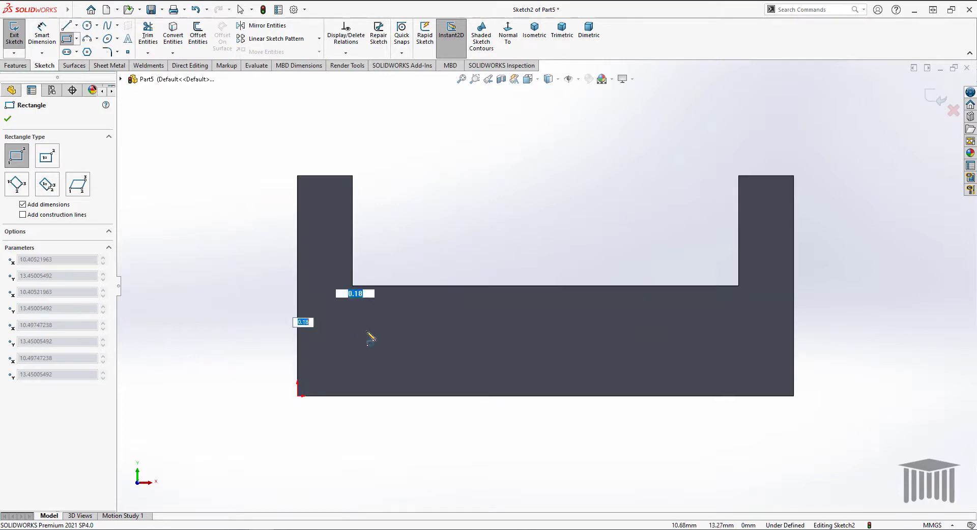
{"action": "left_click", "coordinate": [395, 358]}
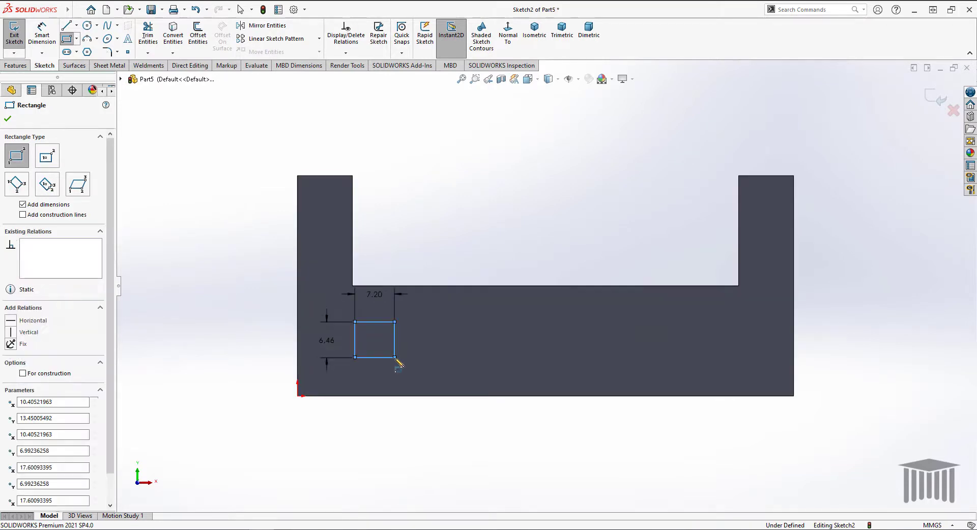
{"action": "left_click", "coordinate": [8, 118]}
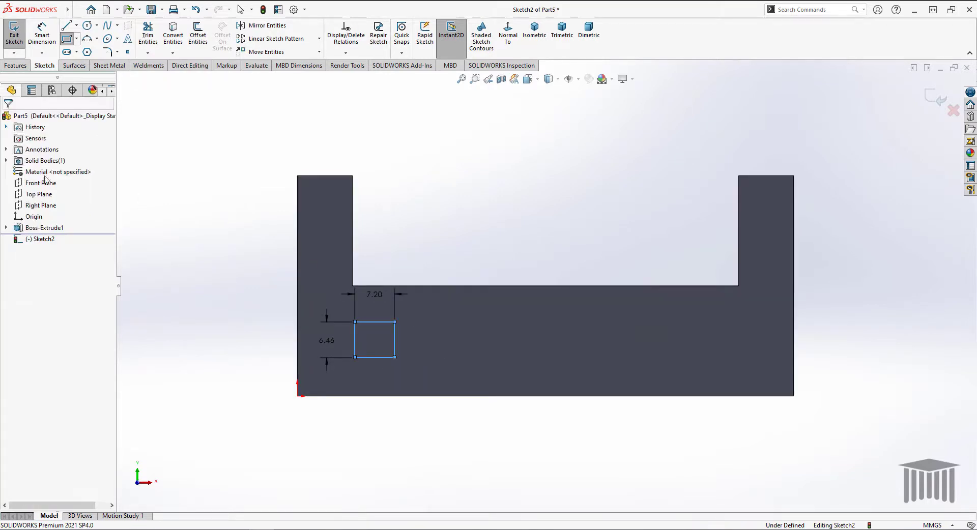
Step: Set the rectangle's height and width to 10 mm each
{"action": "double_click", "coordinate": [338, 347]}
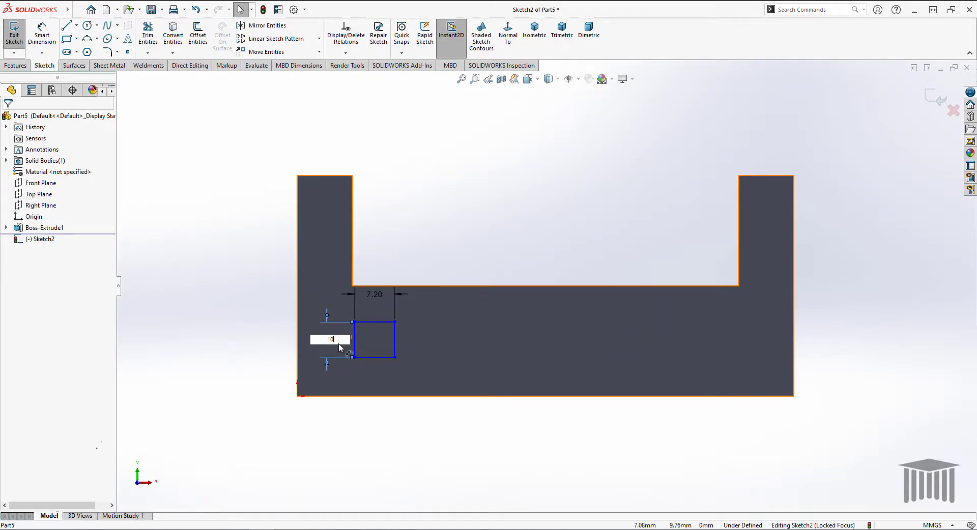
{"action": "type", "text": "10"}
{"action": "key", "text": "Return"}
{"action": "double_click", "coordinate": [377, 298]}
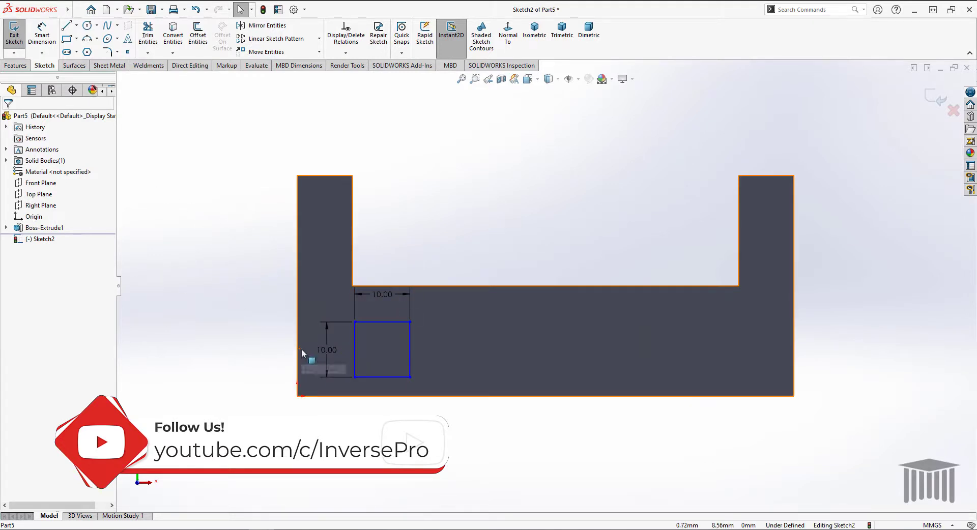
Step: Dimension the distance from the body's left edge to the square's left side as 10 mm
{"action": "left_click", "coordinate": [41, 31]}
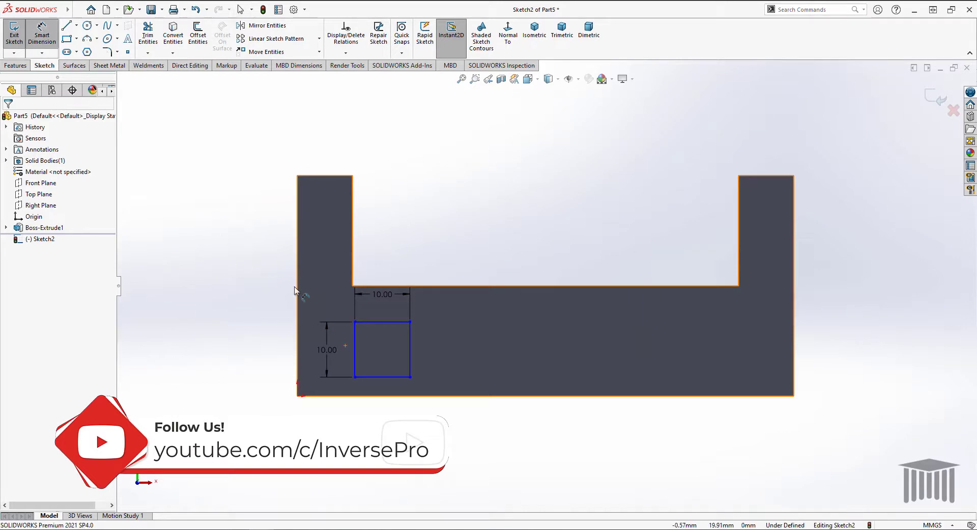
{"action": "left_click", "coordinate": [356, 357]}
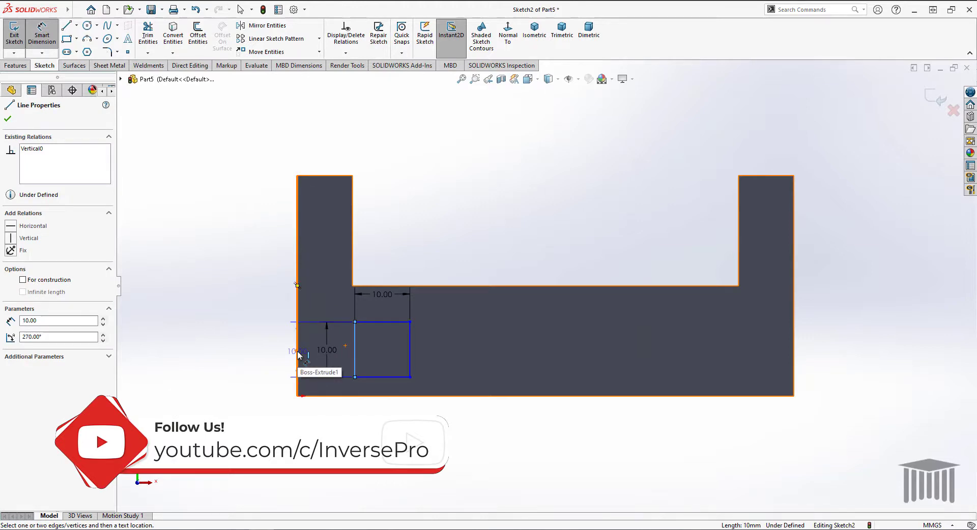
{"action": "left_click", "coordinate": [299, 355]}
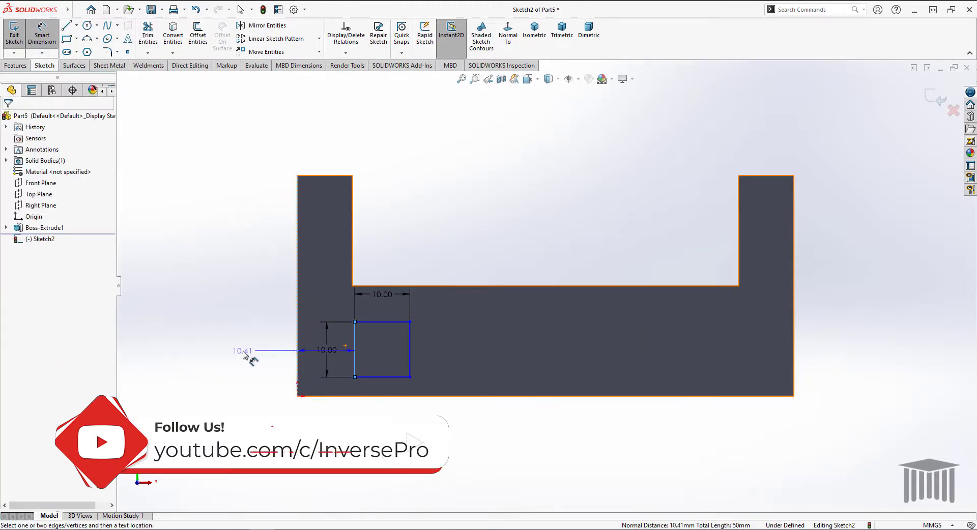
{"action": "left_click", "coordinate": [257, 364]}
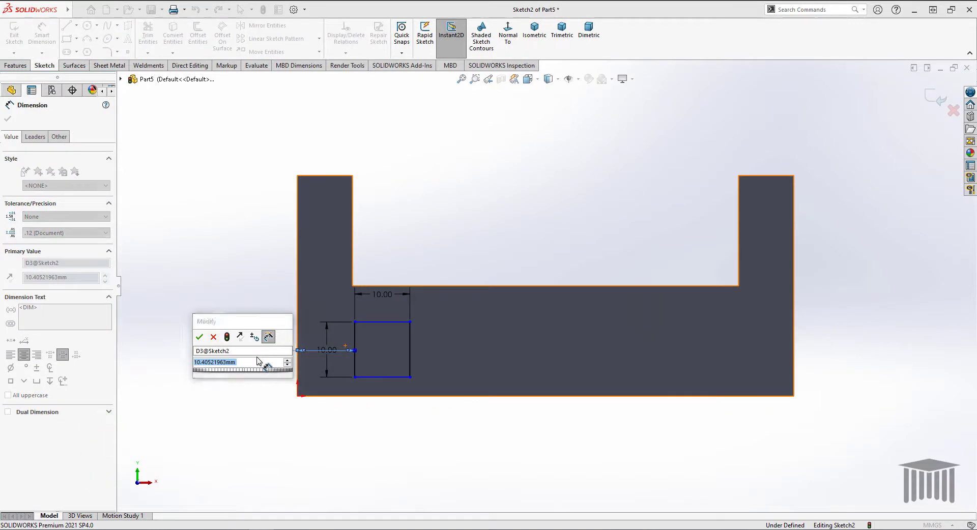
{"action": "type", "text": "10"}
{"action": "key", "text": "Return"}
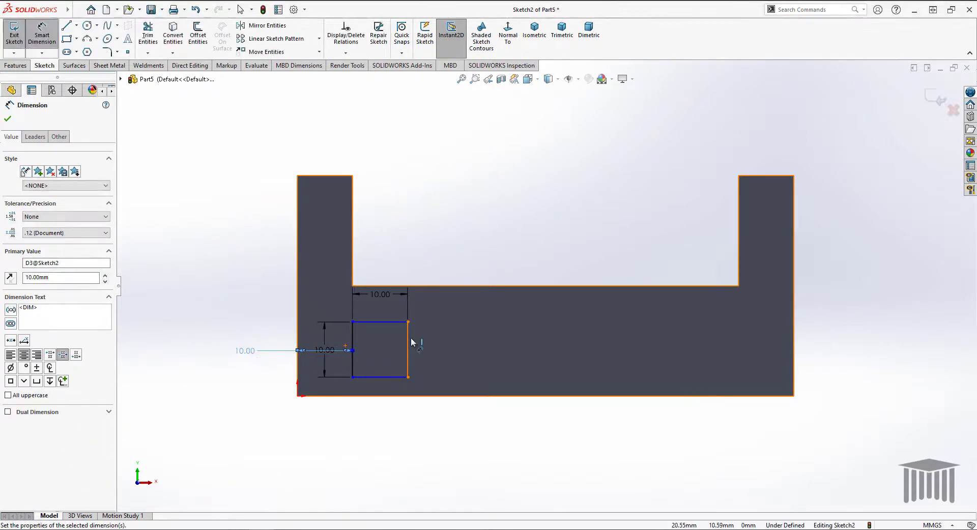
Step: Dimension the gap between the square's top side and the notch floor as 5 mm
{"action": "left_click", "coordinate": [384, 322]}
{"action": "left_click", "coordinate": [386, 286]}
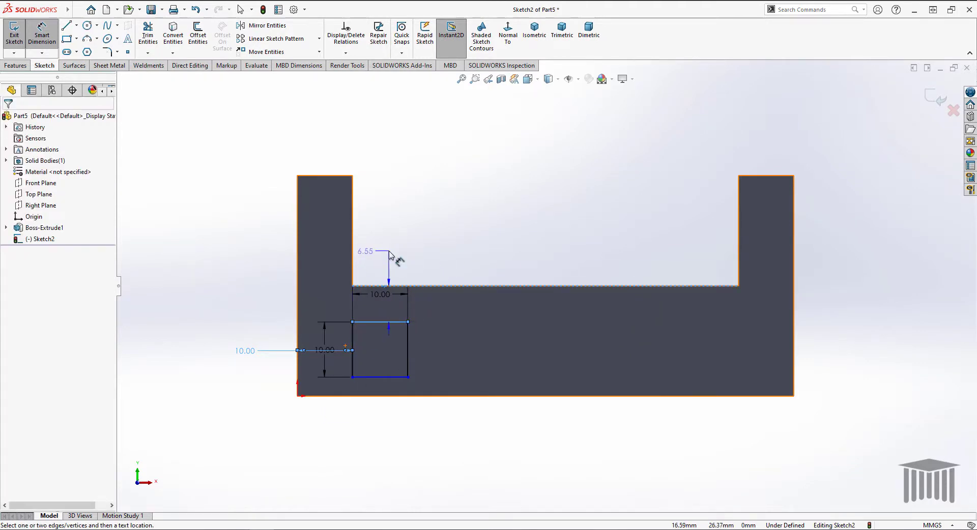
{"action": "left_click", "coordinate": [402, 266]}
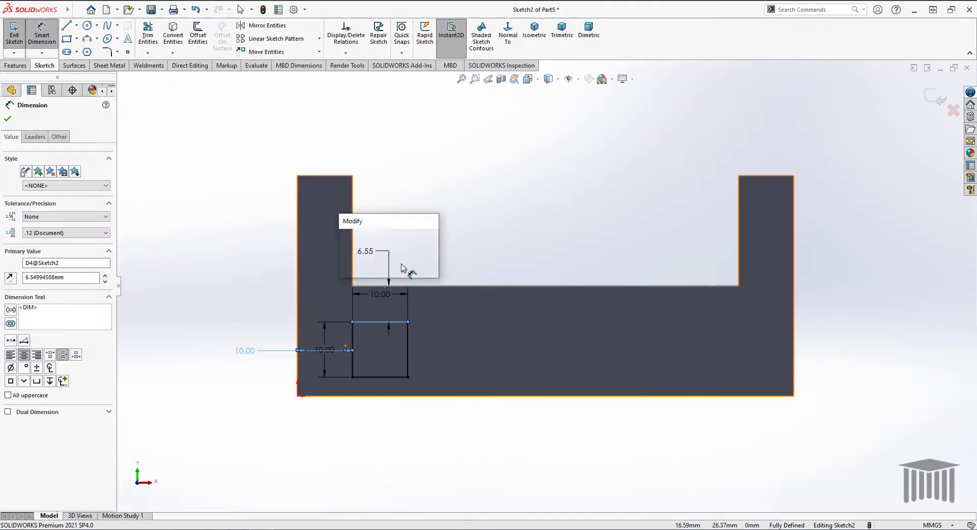
{"action": "type", "text": "10"}
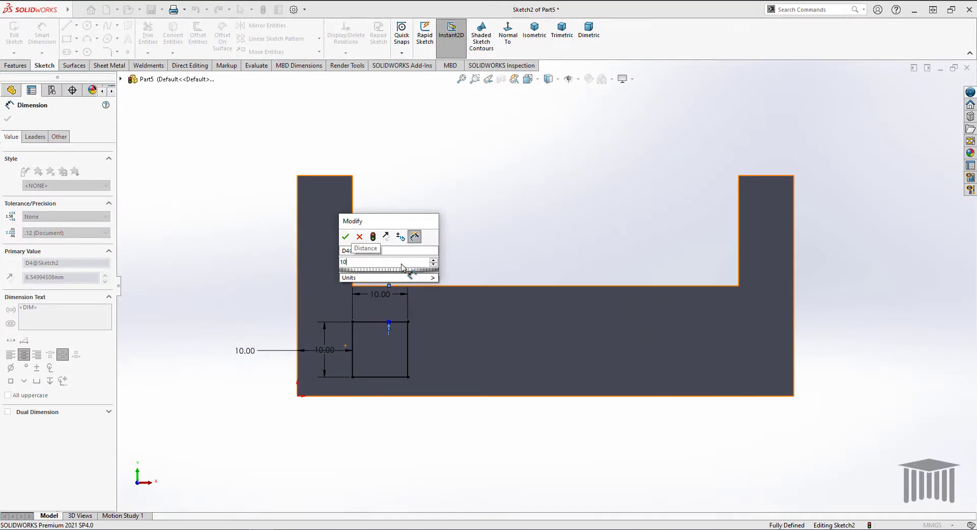
{"action": "key", "text": "Return"}
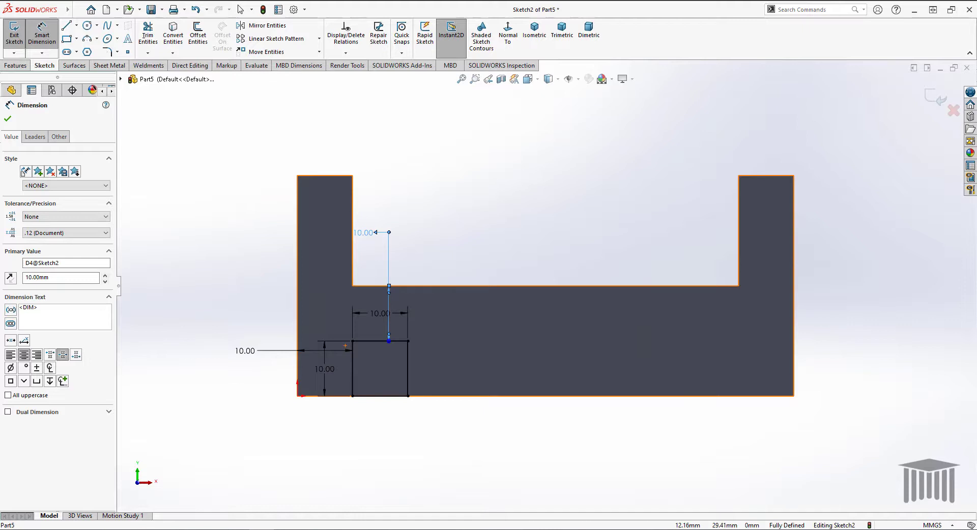
{"action": "double_click", "coordinate": [364, 234]}
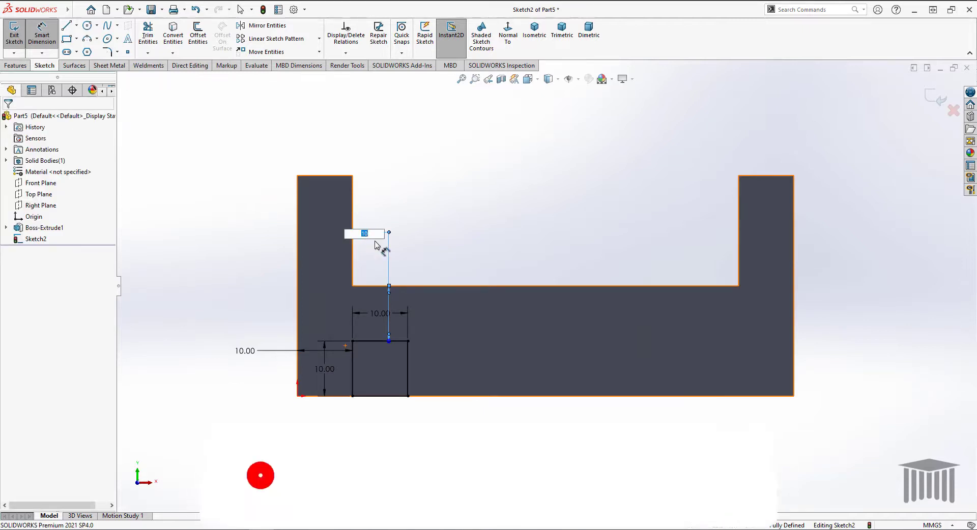
{"action": "type", "text": "5"}
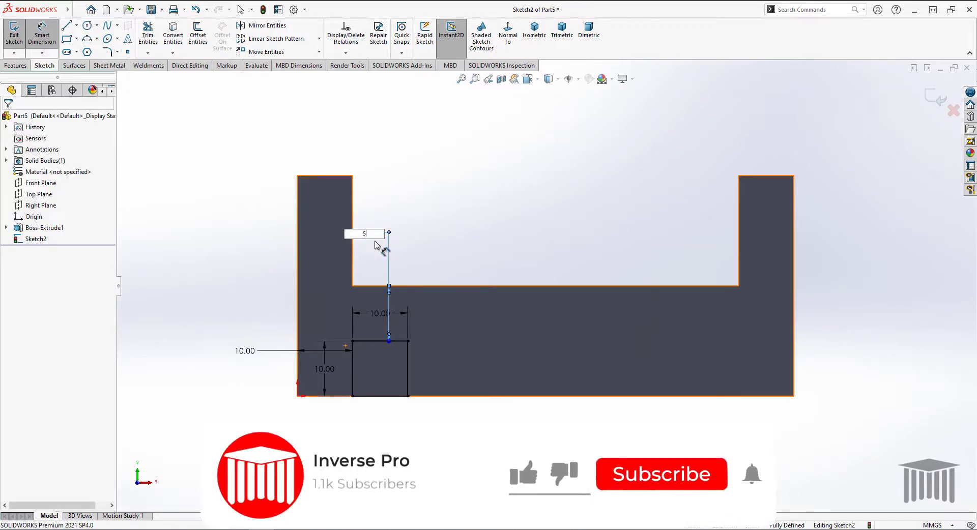
{"action": "key", "text": "Return"}
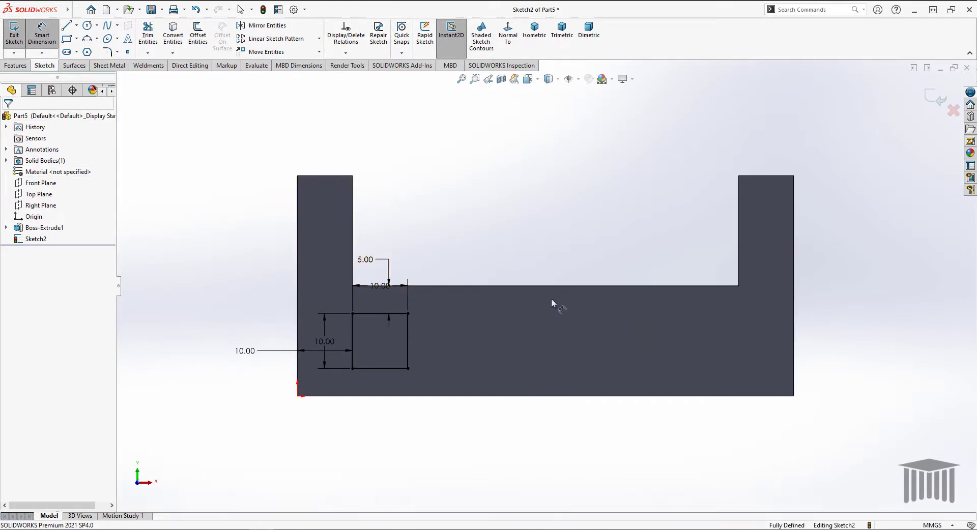
Step: Draw a vertical construction line about 44 mm long upward from the midpoint of the body's bottom edge
{"action": "left_click", "coordinate": [66, 29]}
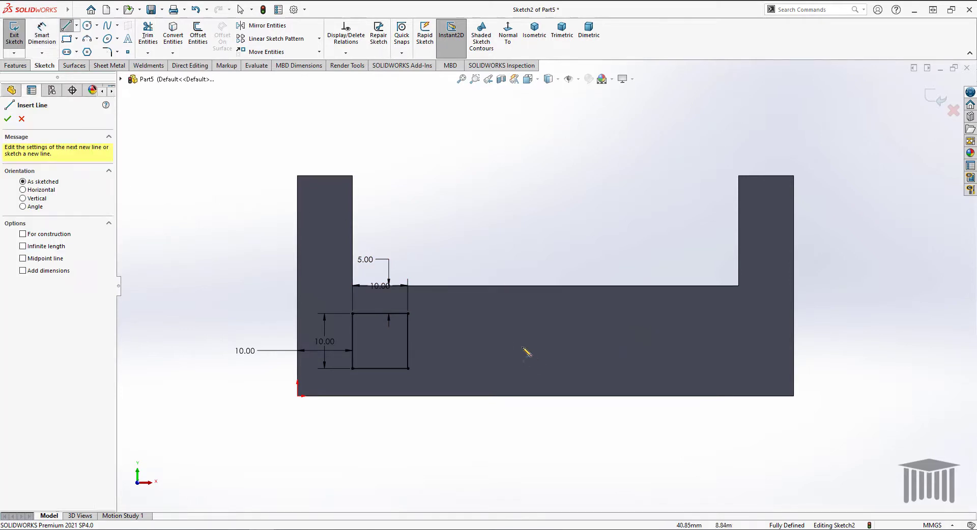
{"action": "left_click", "coordinate": [546, 396]}
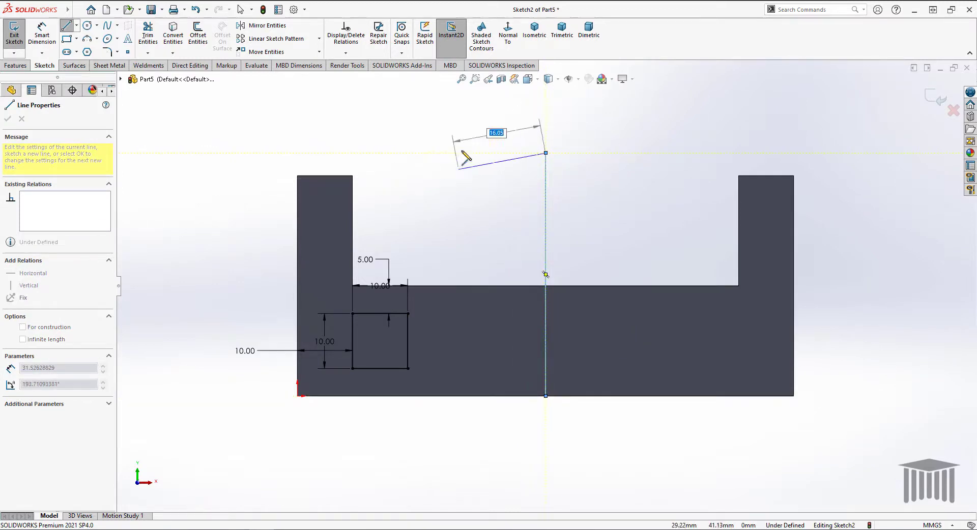
{"action": "right_click", "coordinate": [463, 140]}
{"action": "left_click", "coordinate": [473, 148]}
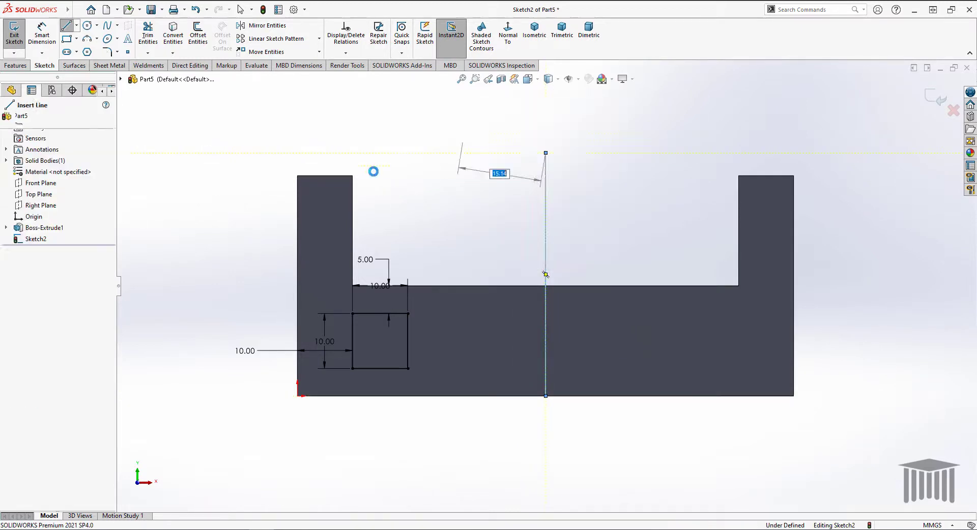
{"action": "left_click", "coordinate": [548, 188]}
{"action": "left_click", "coordinate": [23, 280]}
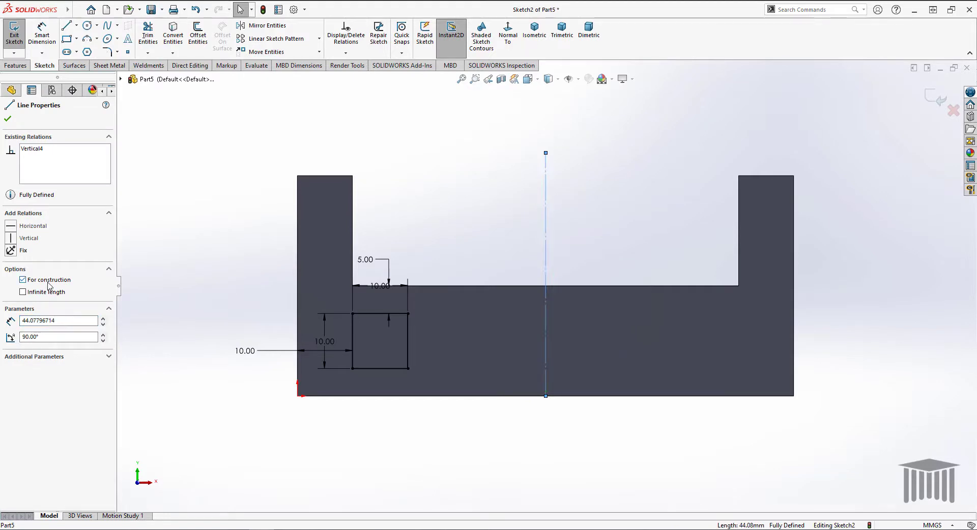
Step: Mirror the square's four lines about the vertical construction line, keeping the original
{"action": "left_click", "coordinate": [263, 25]}
{"action": "right_click", "coordinate": [37, 204]}
{"action": "left_click", "coordinate": [77, 207]}
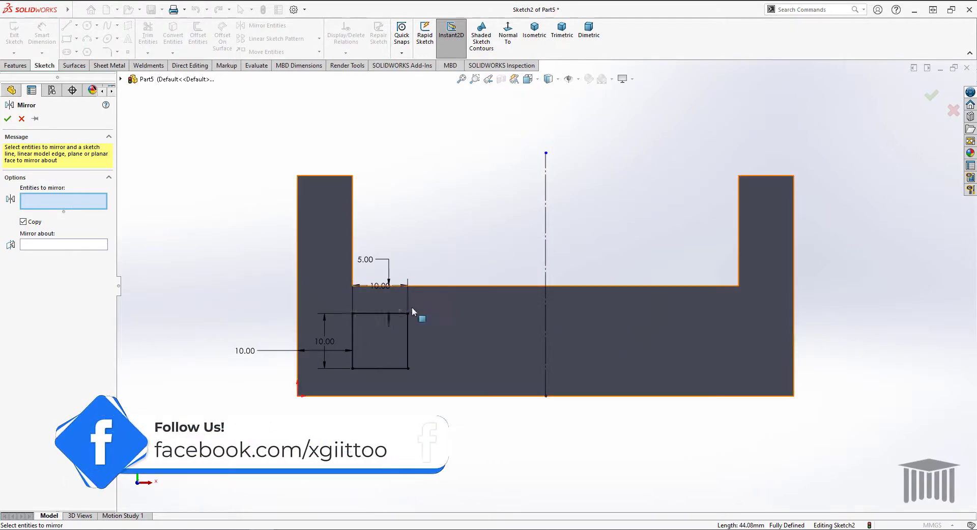
{"action": "left_click_drag", "start_coordinate": [412, 307], "coordinate": [316, 379]}
{"action": "left_click", "coordinate": [61, 268]}
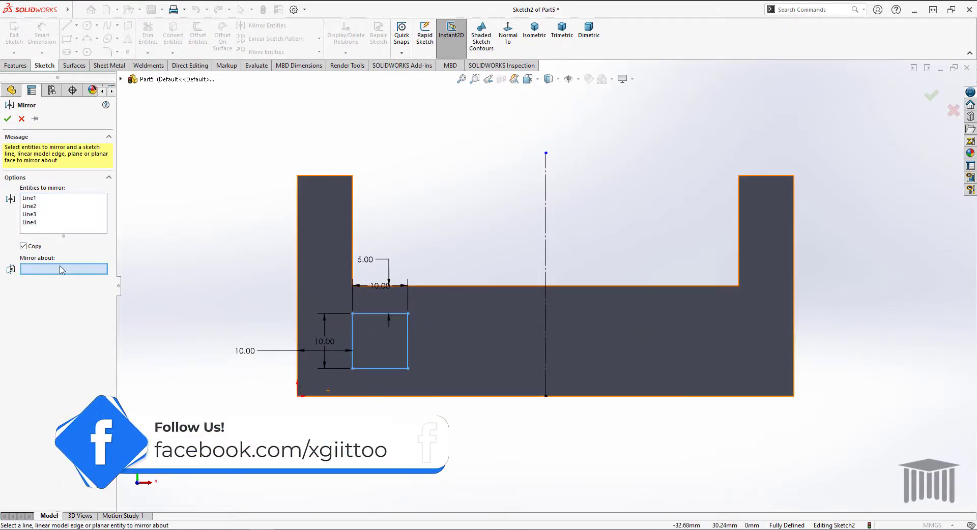
{"action": "left_click", "coordinate": [545, 257]}
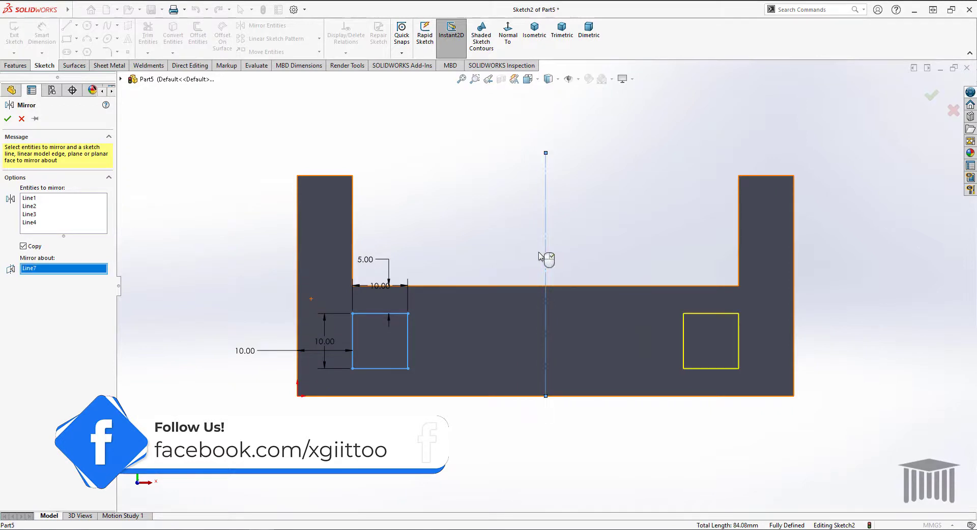
{"action": "left_click", "coordinate": [8, 119]}
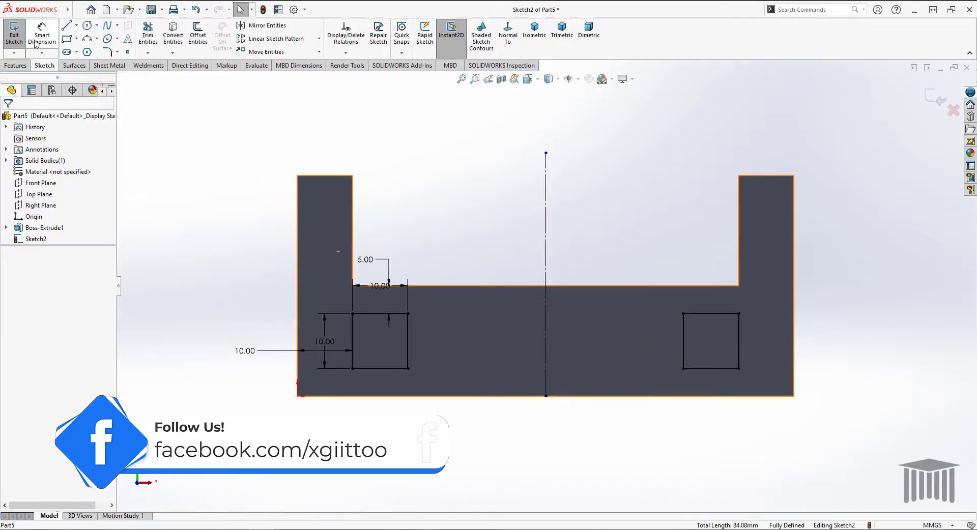
Step: Extrude both square profiles 10 mm outward from the body's front face, merged with the body
{"action": "left_click", "coordinate": [15, 65]}
{"action": "left_click", "coordinate": [19, 38]}
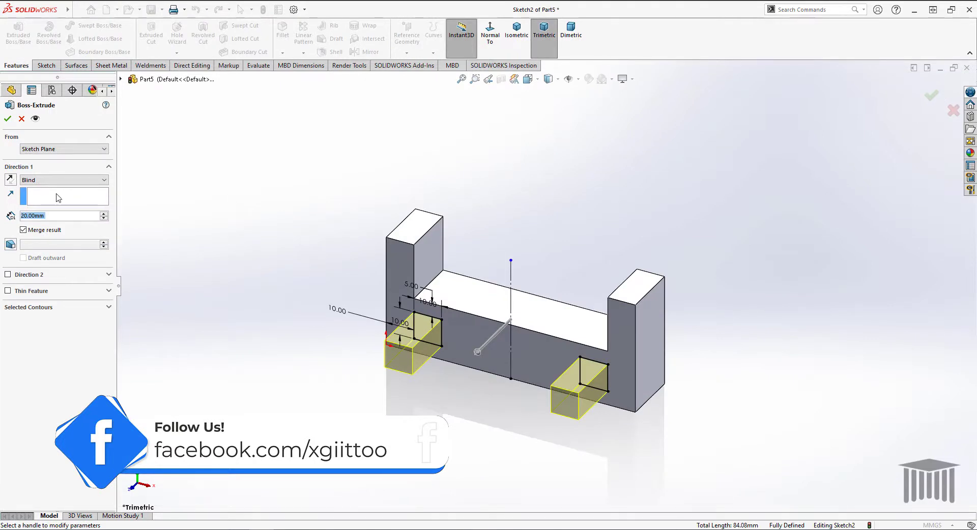
{"action": "right_click", "coordinate": [30, 218]}
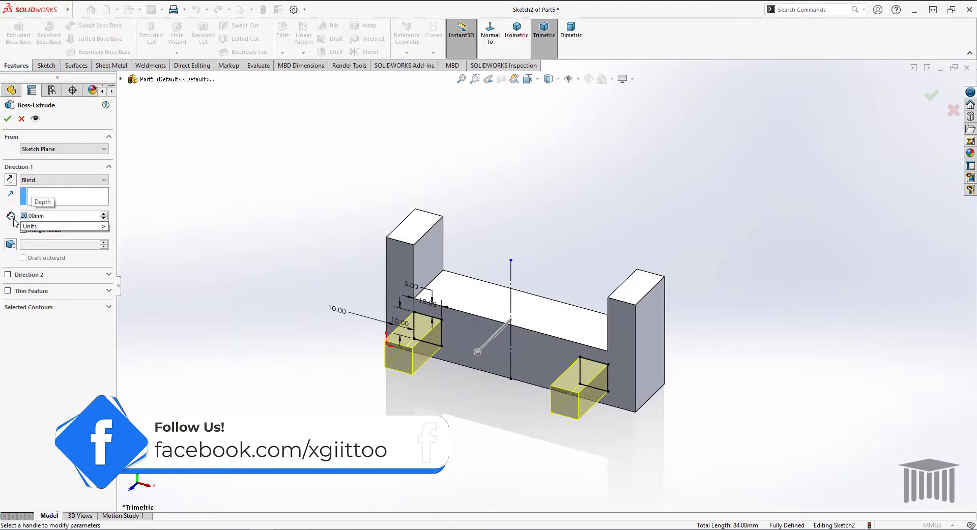
{"action": "type", "text": "10"}
{"action": "key", "text": "Return"}
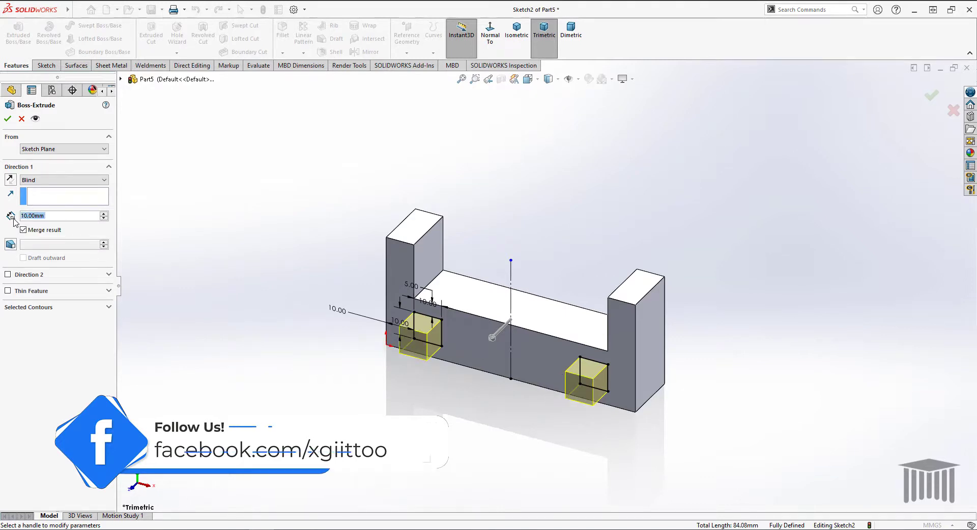
{"action": "left_click", "coordinate": [9, 121]}
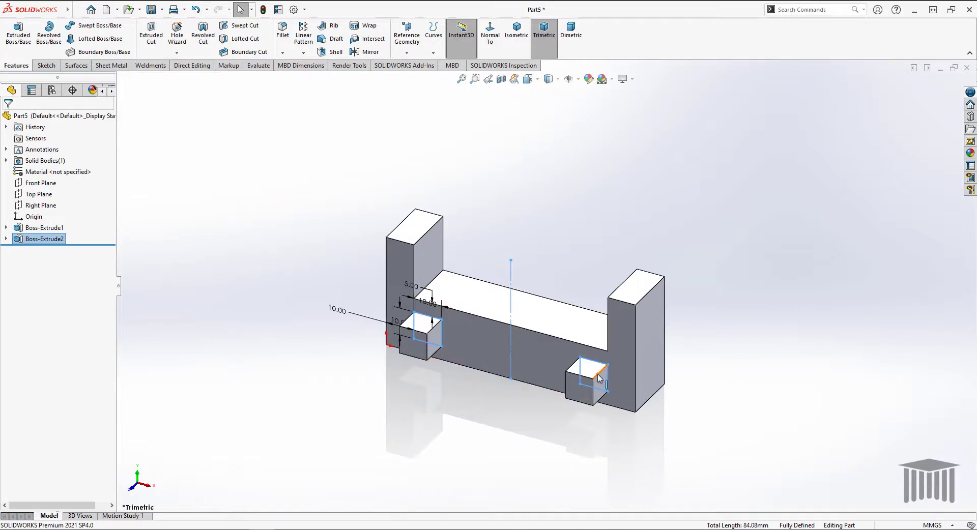
Step: On the left boss's inner side face, sketch a diagonal construction line from its upper outer corner to the lower corner at the body
{"action": "left_click", "coordinate": [430, 340]}
{"action": "left_click", "coordinate": [480, 313]}
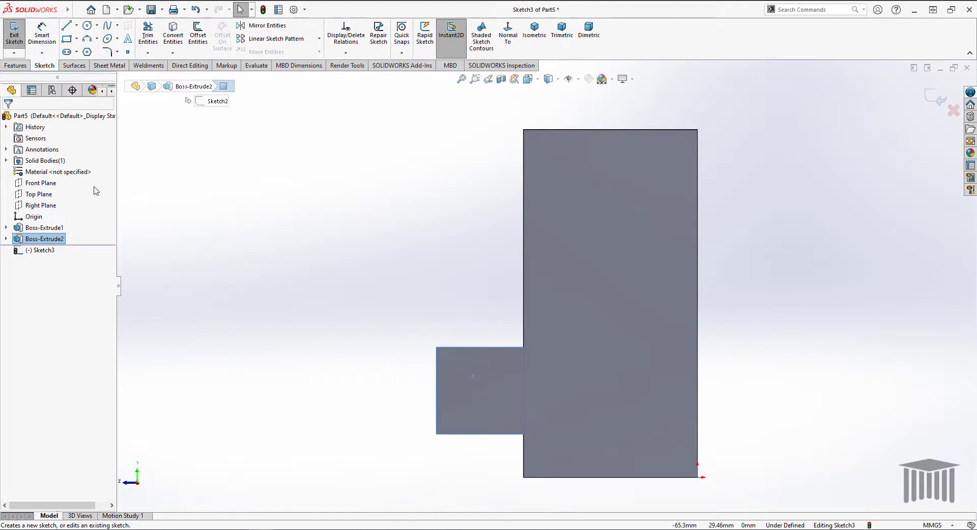
{"action": "left_click", "coordinate": [88, 27]}
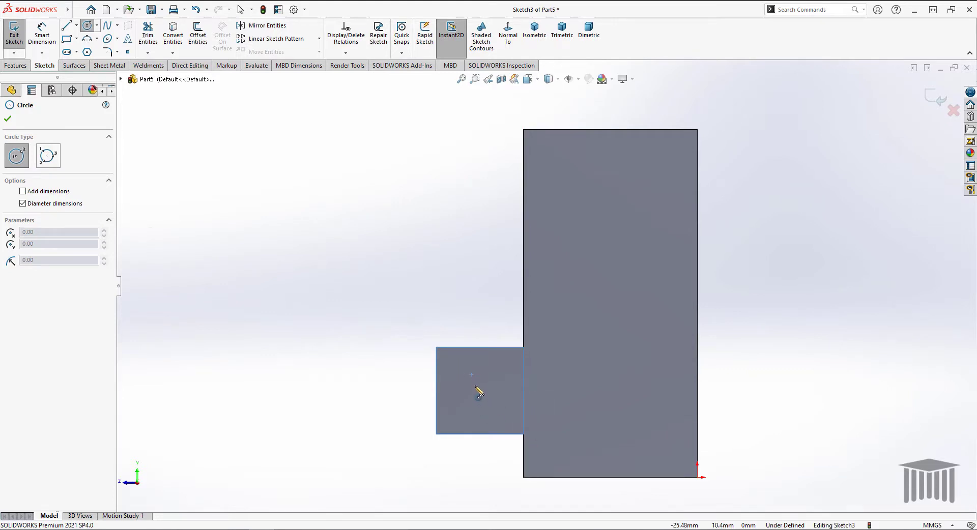
{"action": "left_click", "coordinate": [65, 28]}
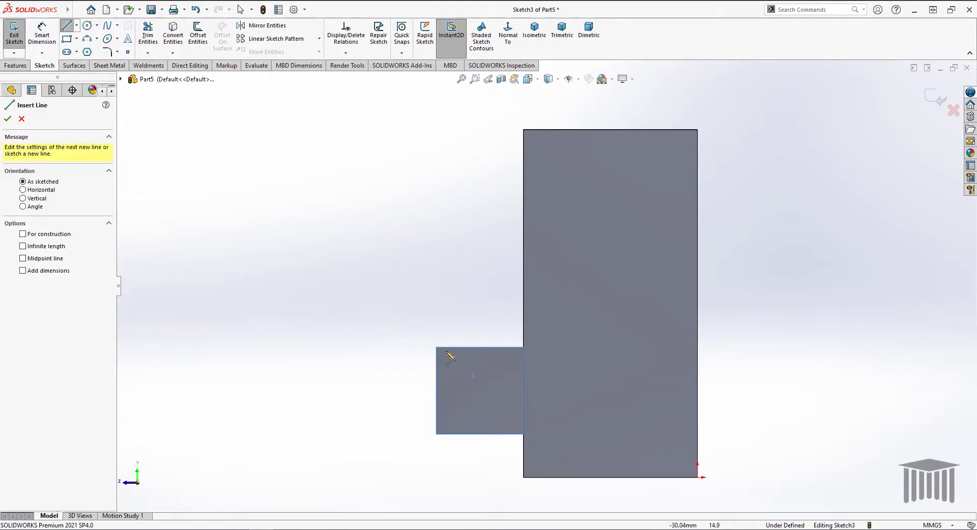
{"action": "left_click", "coordinate": [436, 347]}
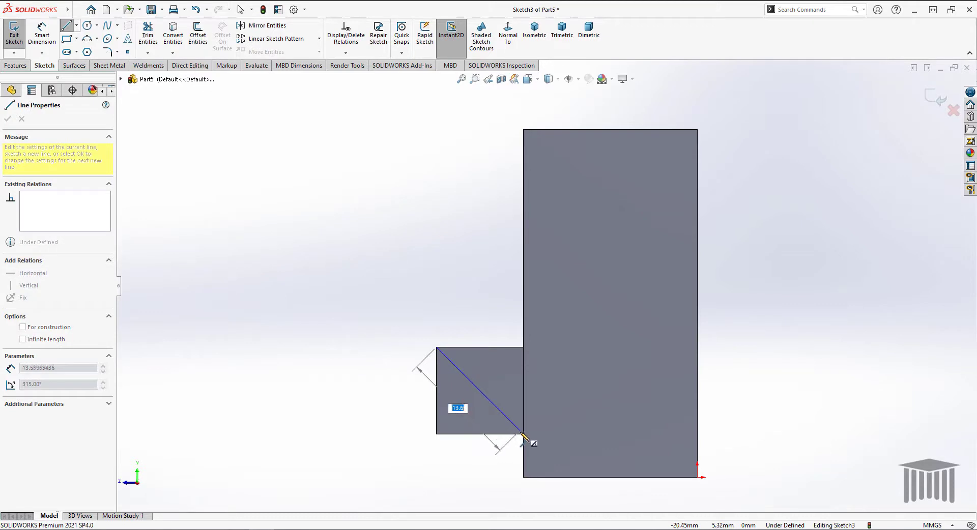
{"action": "left_click", "coordinate": [523, 433]}
{"action": "right_click", "coordinate": [438, 271]}
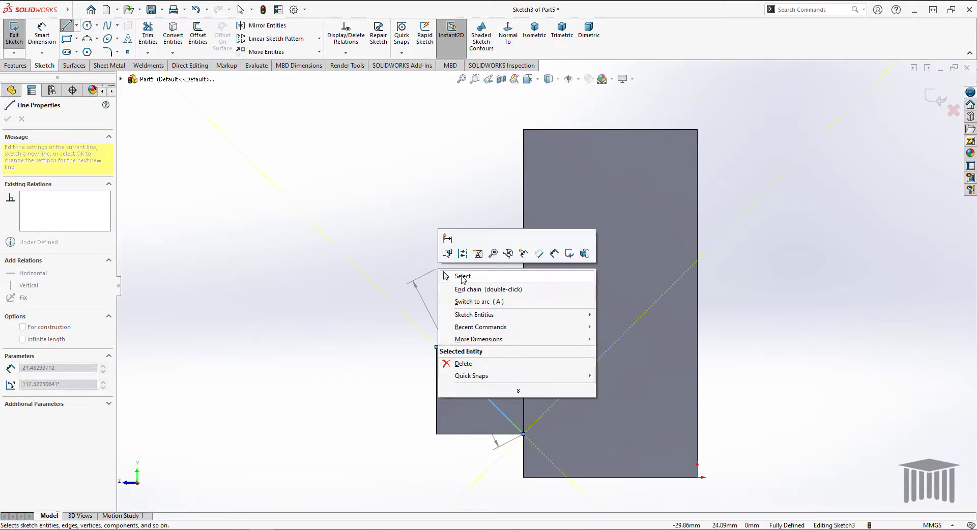
{"action": "left_click", "coordinate": [455, 274]}
{"action": "left_click", "coordinate": [477, 384]}
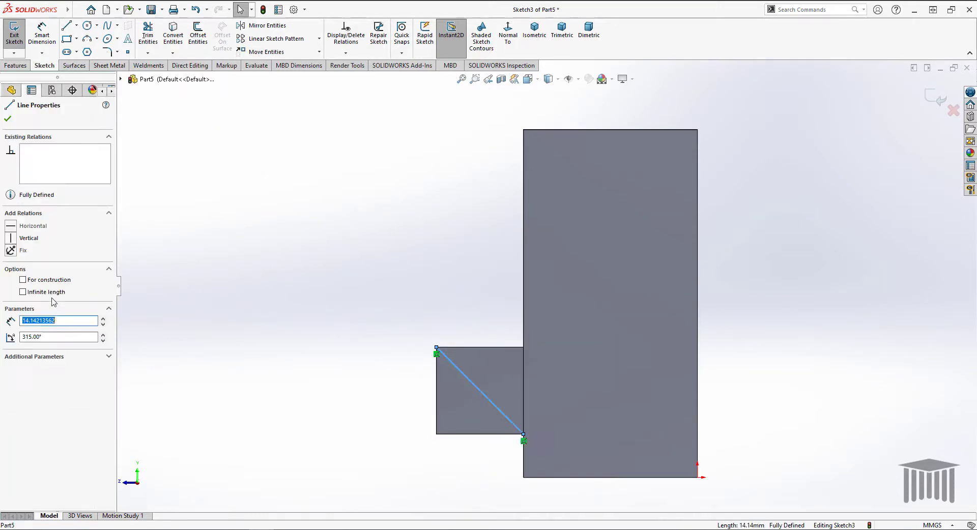
{"action": "left_click", "coordinate": [42, 280]}
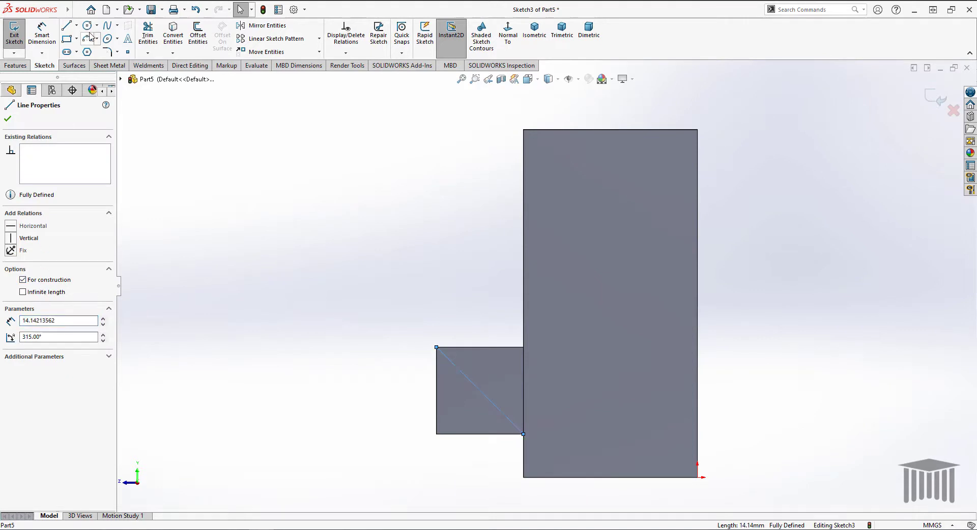
Step: Draw a circle about 5 mm in diameter centred on the midpoint of the diagonal construction line
{"action": "left_click", "coordinate": [90, 38]}
{"action": "left_click", "coordinate": [87, 26]}
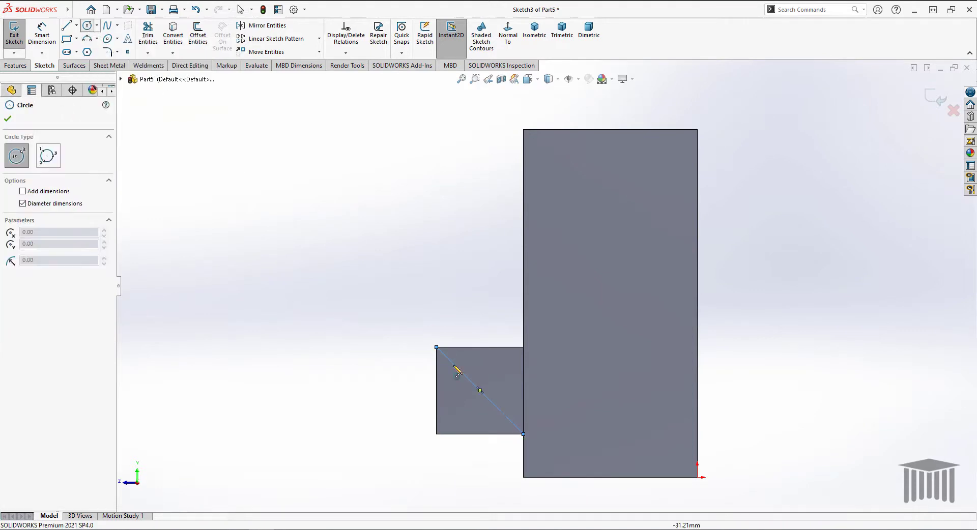
{"action": "left_click", "coordinate": [481, 391]}
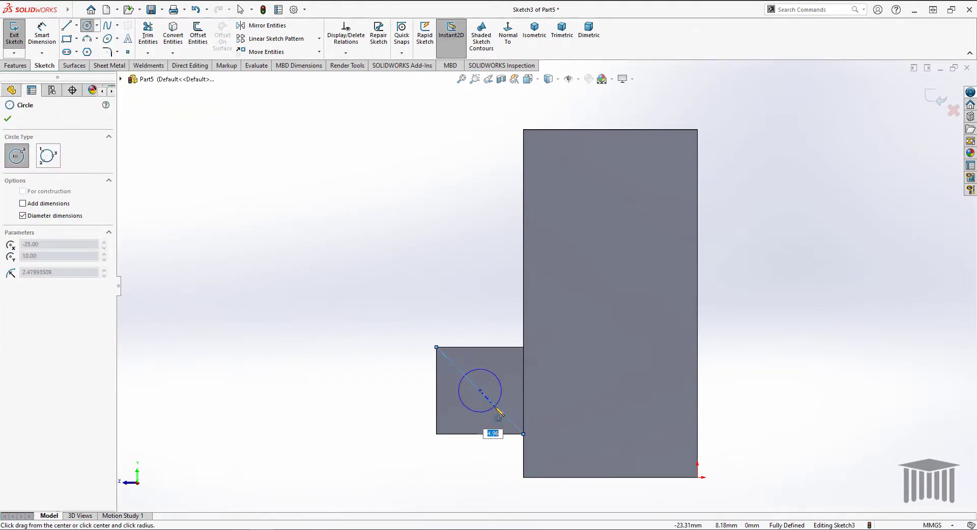
{"action": "left_click", "coordinate": [497, 406]}
{"action": "right_click", "coordinate": [451, 273]}
{"action": "left_click", "coordinate": [471, 280]}
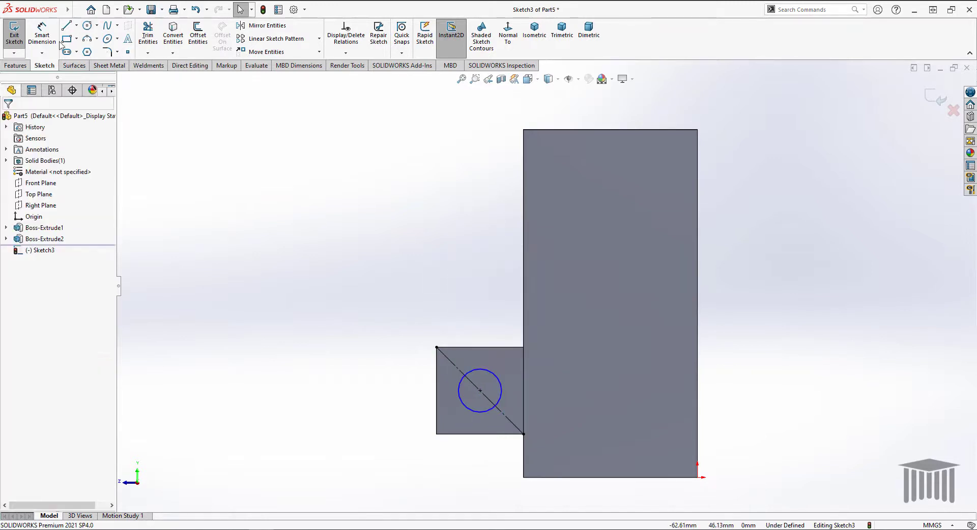
Step: Dimension the circle's diameter as 5 mm
{"action": "left_click", "coordinate": [42, 32]}
{"action": "left_click", "coordinate": [478, 372]}
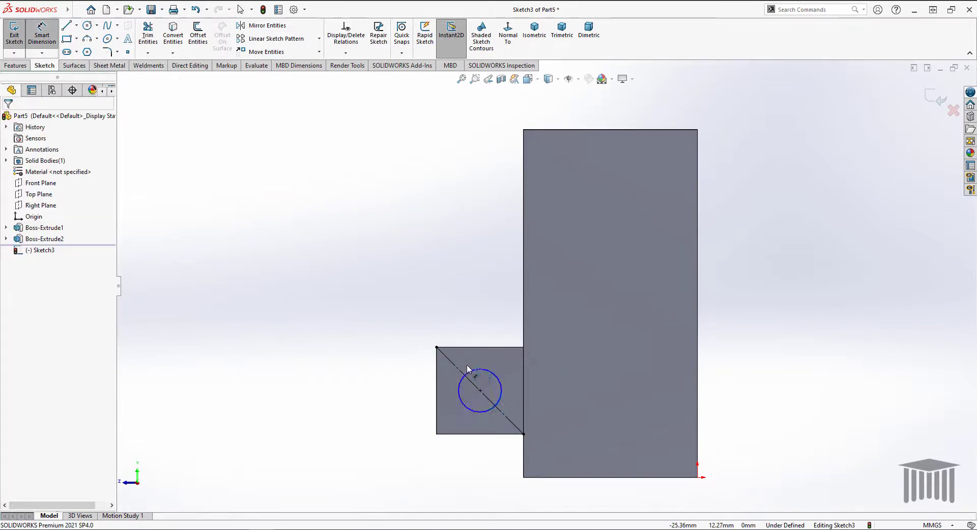
{"action": "left_click", "coordinate": [328, 353]}
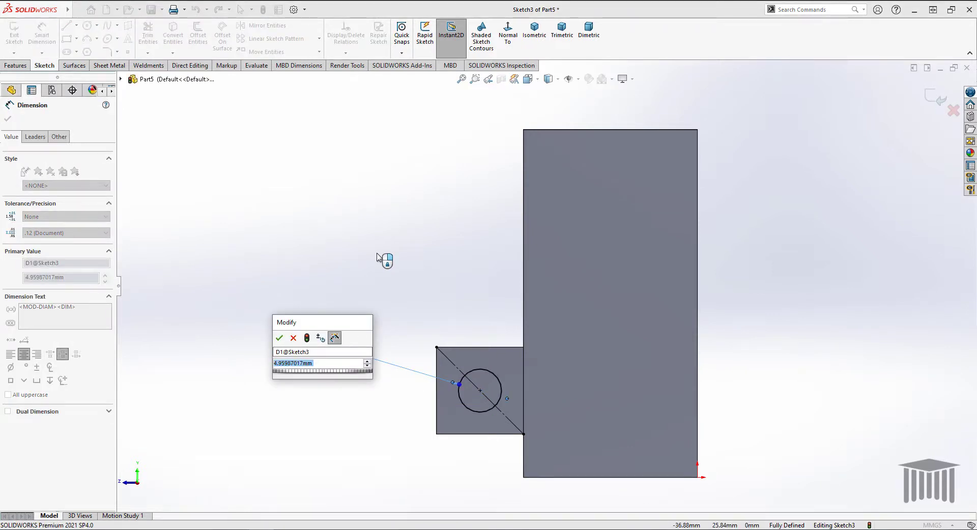
{"action": "key", "text": "Return"}
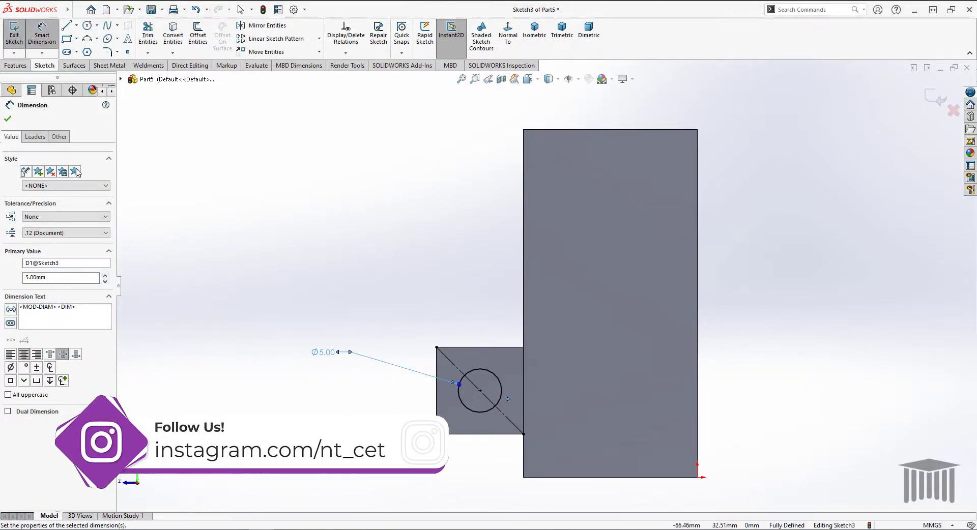
{"action": "left_click", "coordinate": [7, 119]}
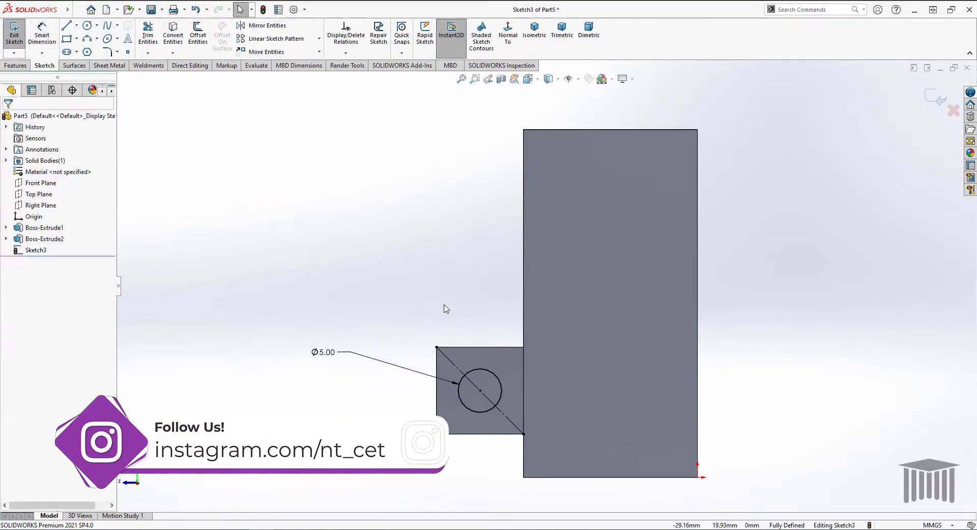
Step: Extrude the circle with the Up To Next end condition to form a round bar reaching the opposite boss
{"action": "left_click", "coordinate": [26, 65]}
{"action": "left_click", "coordinate": [18, 31]}
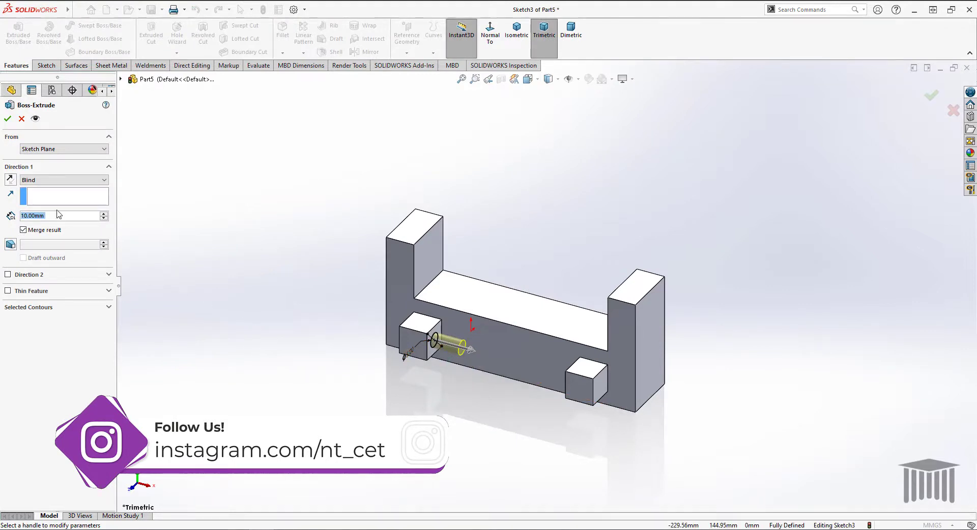
{"action": "left_click", "coordinate": [62, 182]}
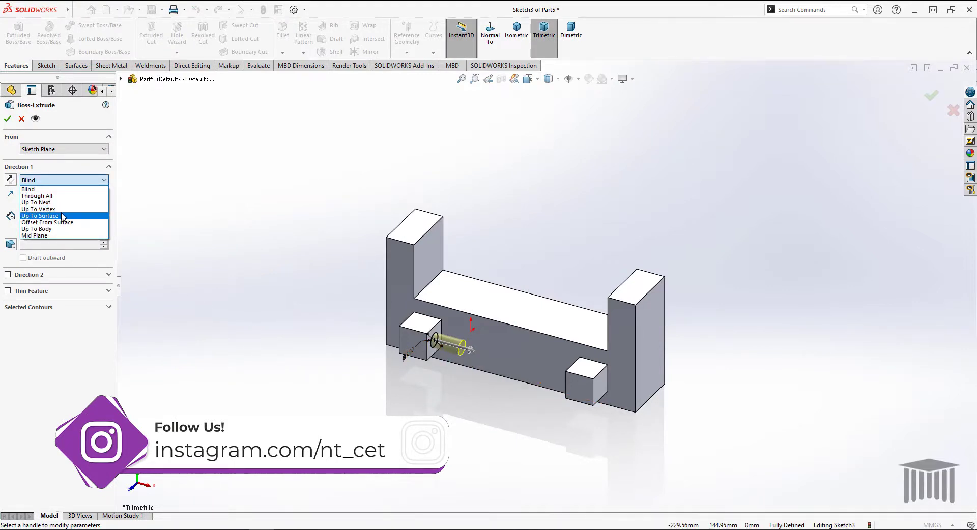
{"action": "left_click", "coordinate": [61, 202]}
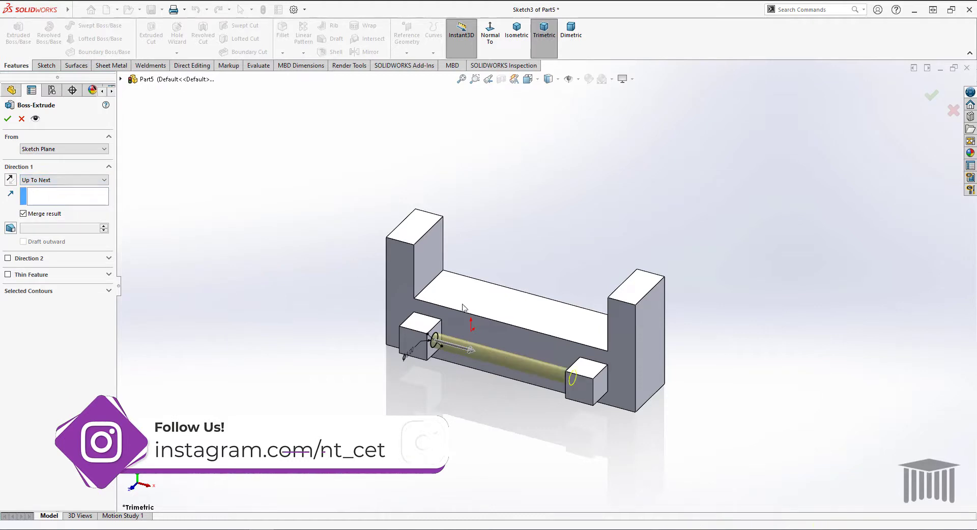
{"action": "mouse_move", "coordinate": [618, 407]}
{"action": "middle_mouse_down"}
{"action": "mouse_move", "coordinate": [637, 468]}
{"action": "mouse_move", "coordinate": [614, 409]}
{"action": "middle_mouse_up"}
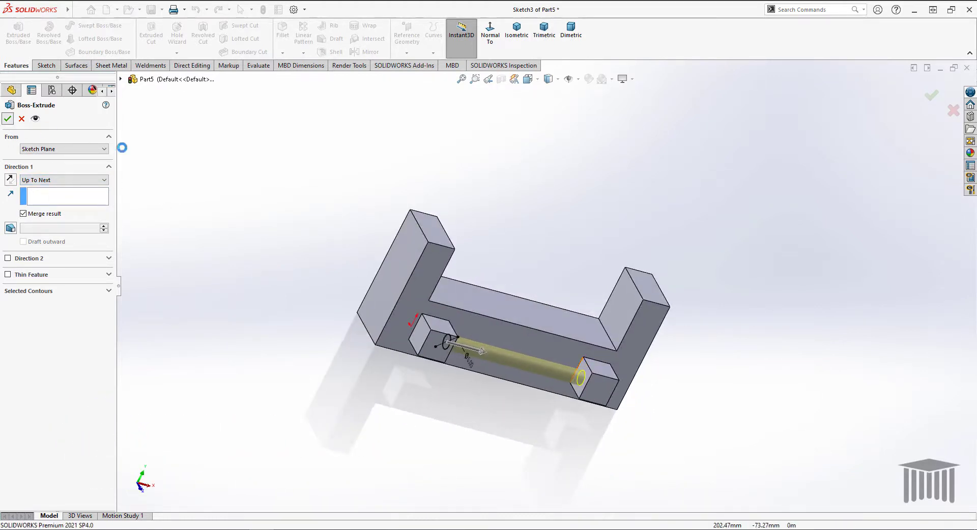
{"action": "left_click", "coordinate": [8, 119]}
{"action": "middle_click_drag", "start_coordinate": [704, 227], "coordinate": [665, 277]}
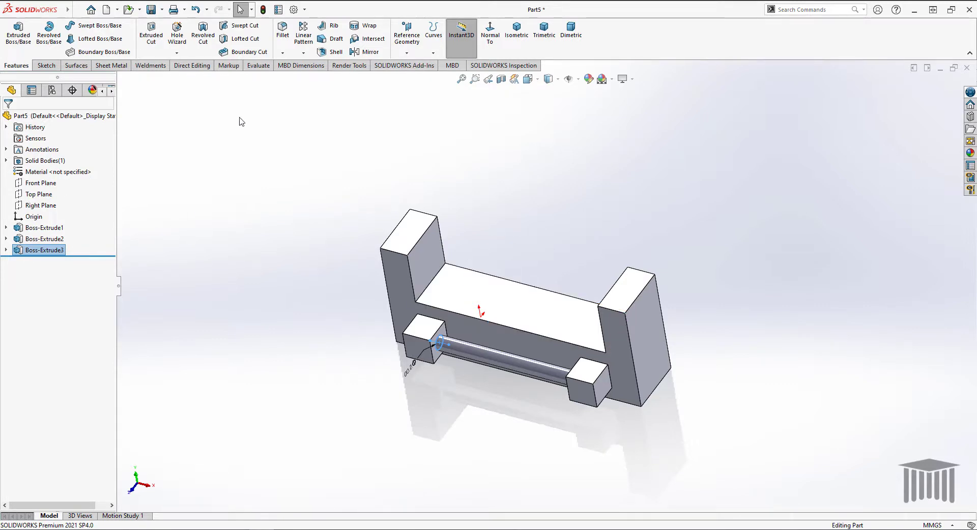
{"action": "left_click", "coordinate": [243, 169]}
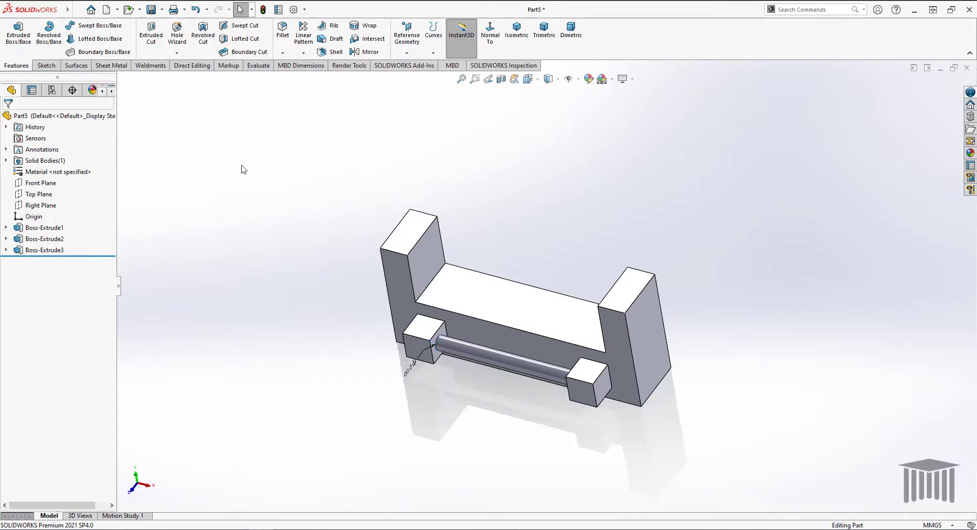
{"action": "left_click", "coordinate": [365, 51]}
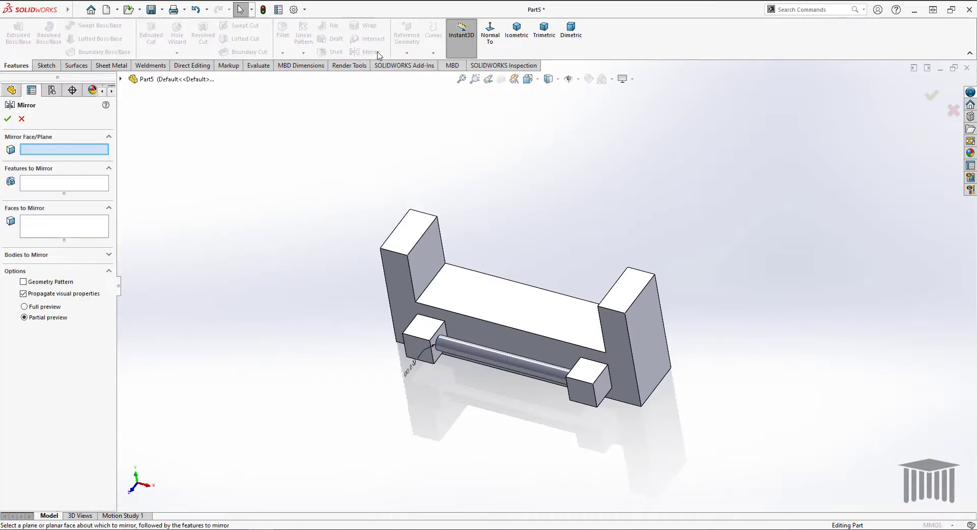
{"action": "left_click", "coordinate": [120, 79]}
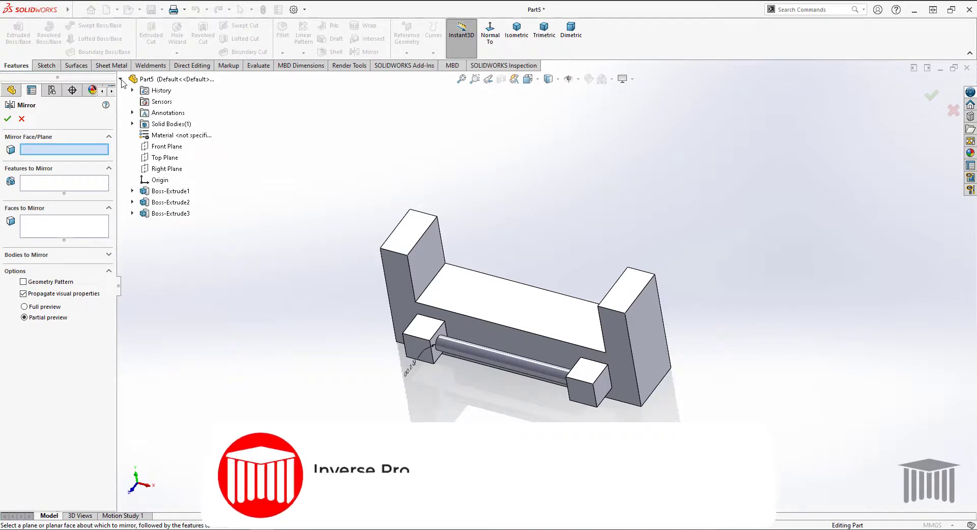
{"action": "left_click", "coordinate": [165, 146]}
{"action": "middle_click_drag", "start_coordinate": [657, 155], "coordinate": [624, 179]}
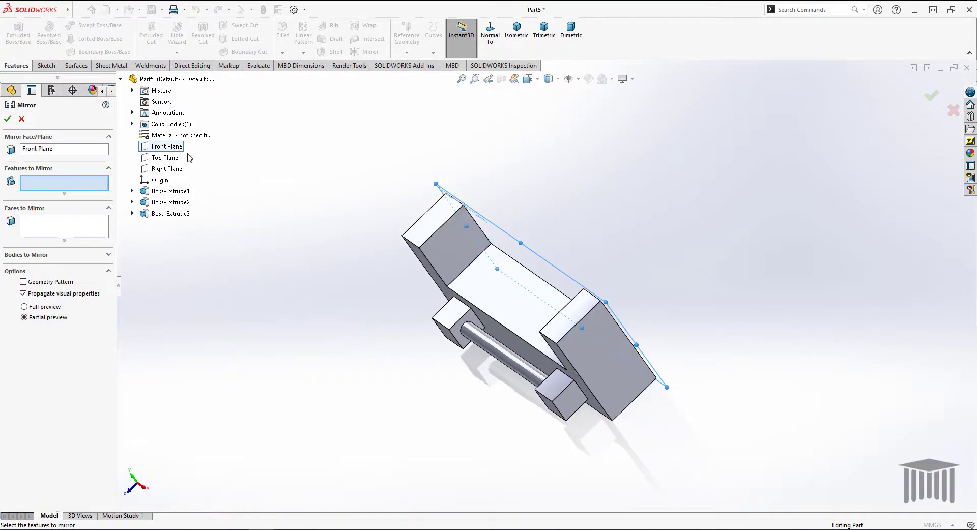
{"action": "left_click", "coordinate": [22, 119]}
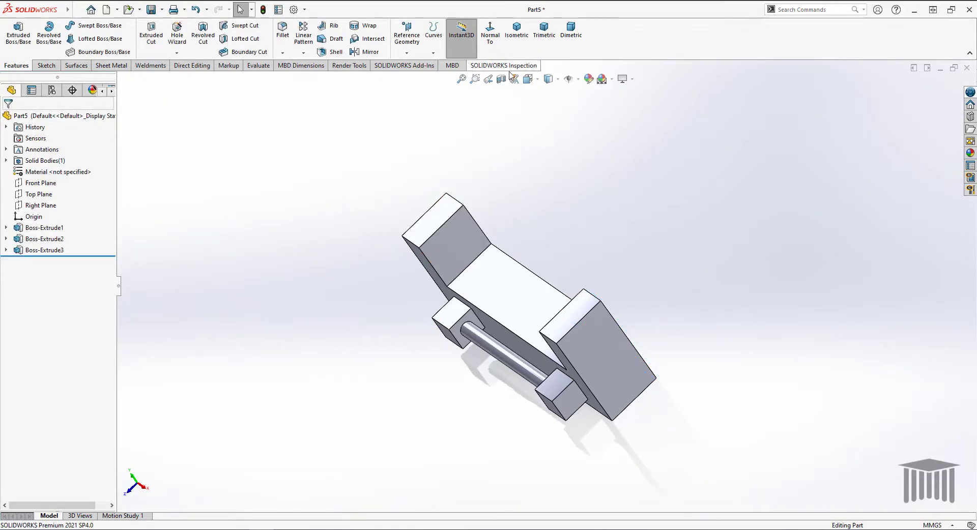
Step: Create a reference plane midway between the U-shaped body's back face and front face
{"action": "left_click", "coordinate": [406, 35]}
{"action": "left_click", "coordinate": [413, 65]}
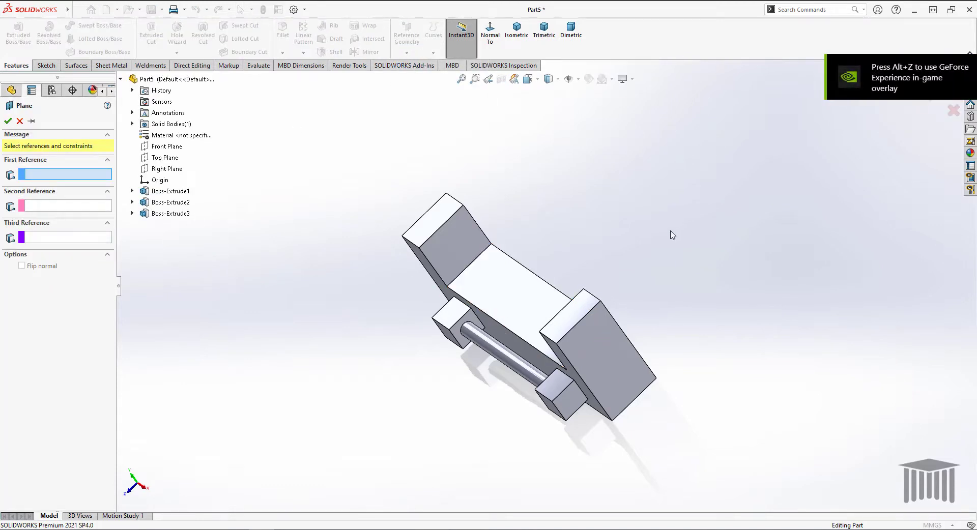
{"action": "middle_click_drag", "start_coordinate": [672, 235], "coordinate": [630, 216]}
{"action": "left_click", "coordinate": [572, 293]}
{"action": "middle_click_drag", "start_coordinate": [757, 316], "coordinate": [799, 263]}
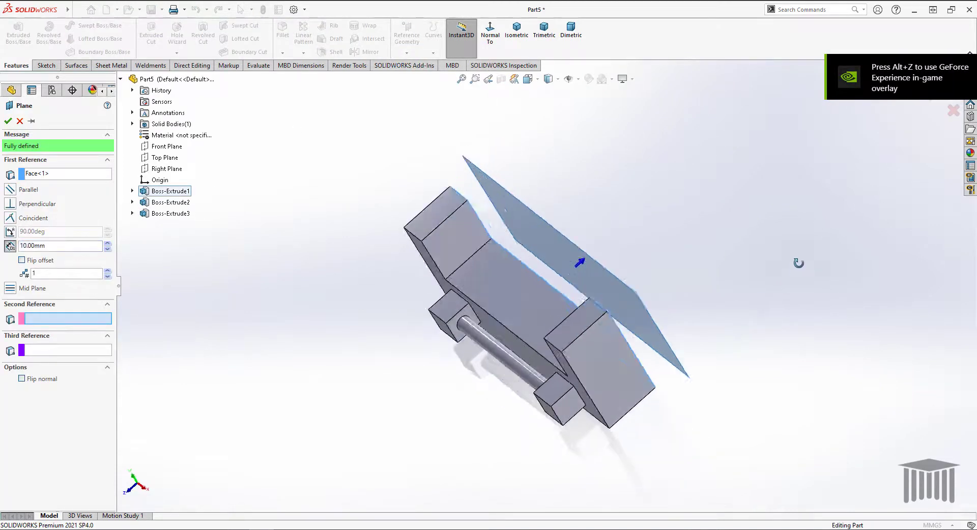
{"action": "left_click", "coordinate": [495, 326]}
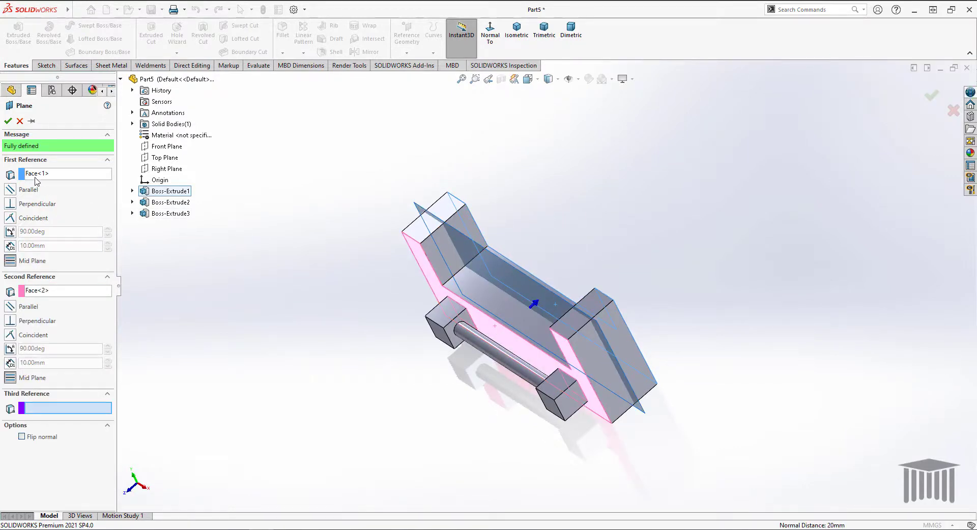
{"action": "left_click", "coordinate": [8, 121]}
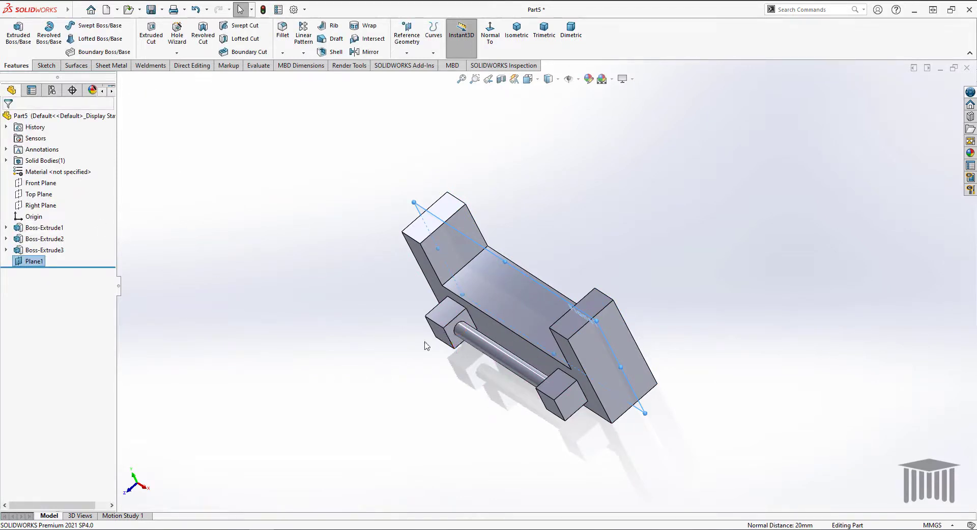
Step: Mirror the square bosses and the round bar (Boss-Extrude2 and Boss-Extrude3) about Plane1
{"action": "left_click", "coordinate": [367, 51]}
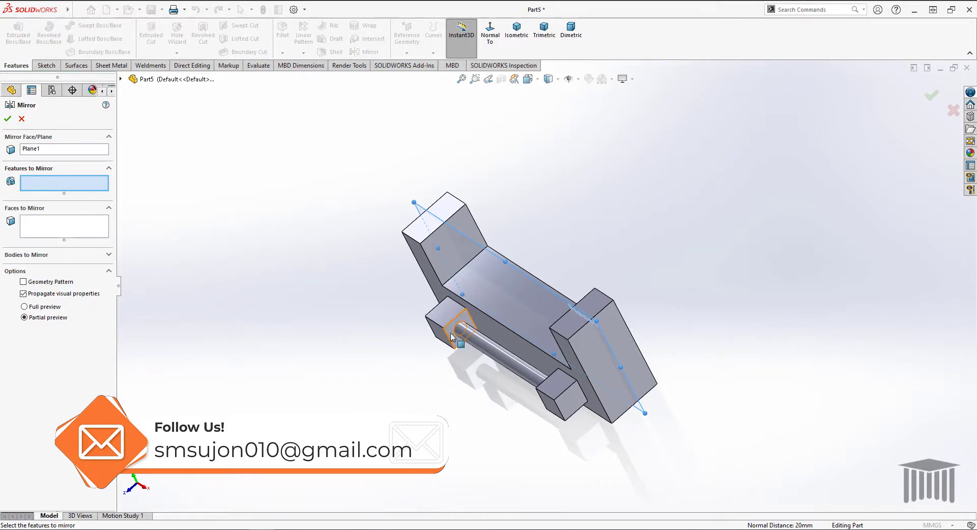
{"action": "left_click", "coordinate": [120, 79]}
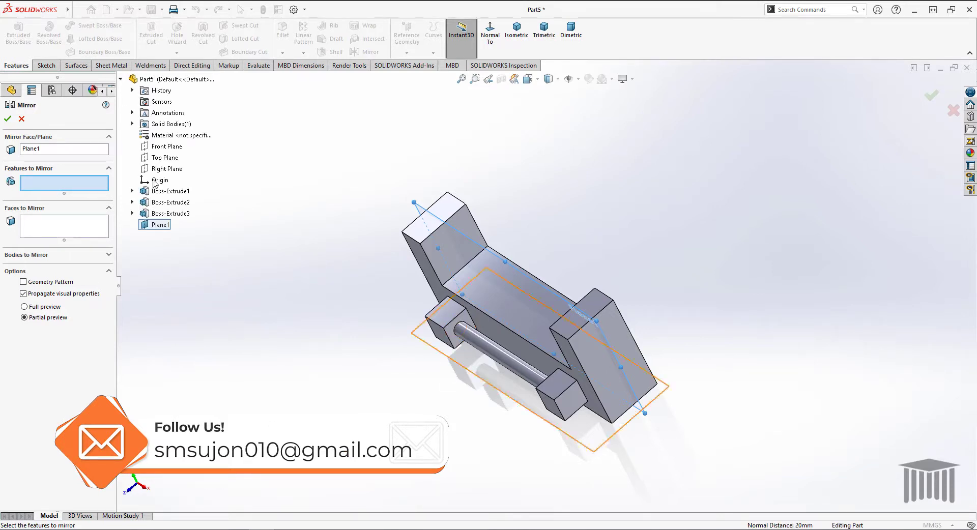
{"action": "left_click", "coordinate": [168, 204]}
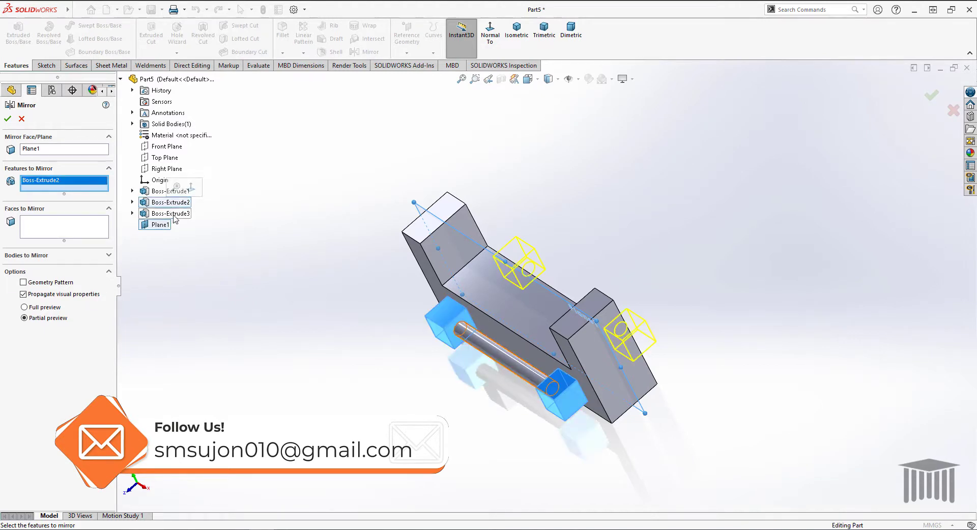
{"action": "left_click", "coordinate": [174, 217]}
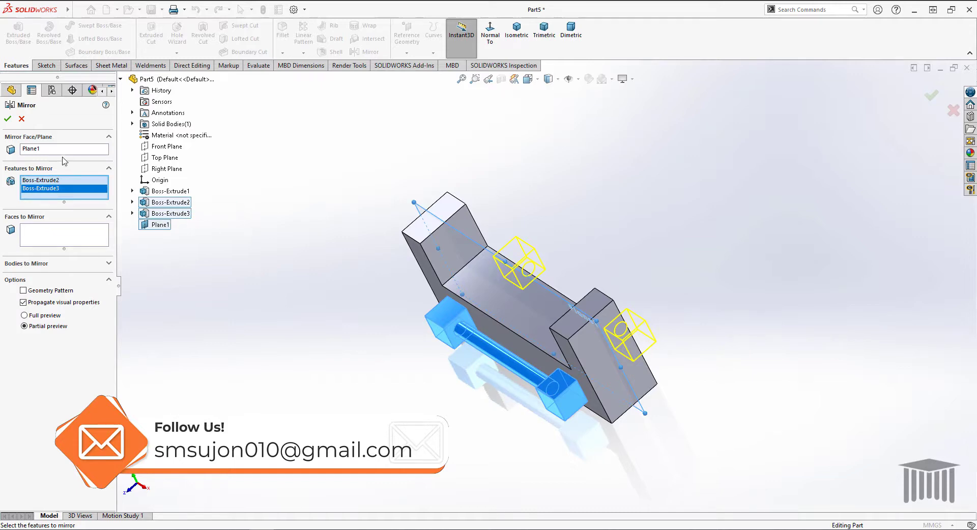
{"action": "left_click", "coordinate": [8, 119]}
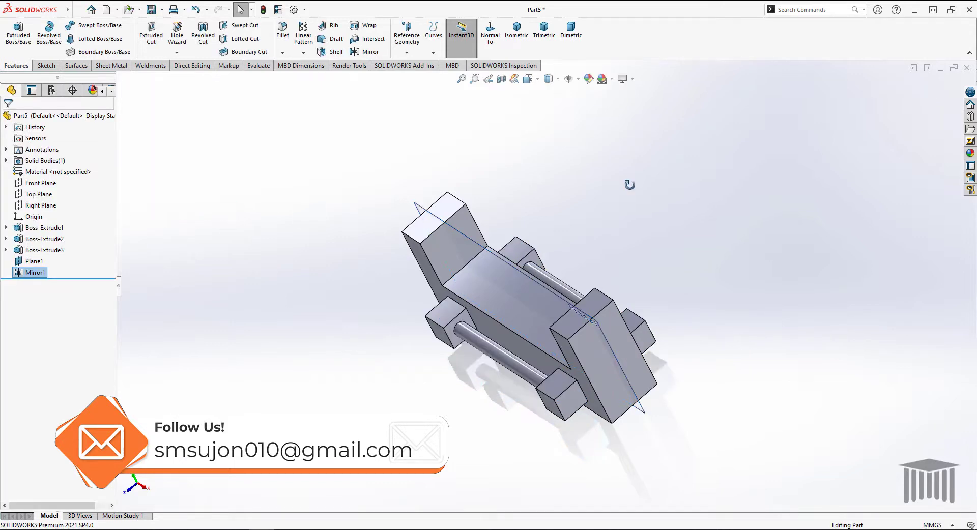
Step: Start a sketch on the inner face of the body's upright arm and draw a diagonal line between its opposite corners
{"action": "middle_click_drag", "start_coordinate": [630, 185], "coordinate": [771, 260]}
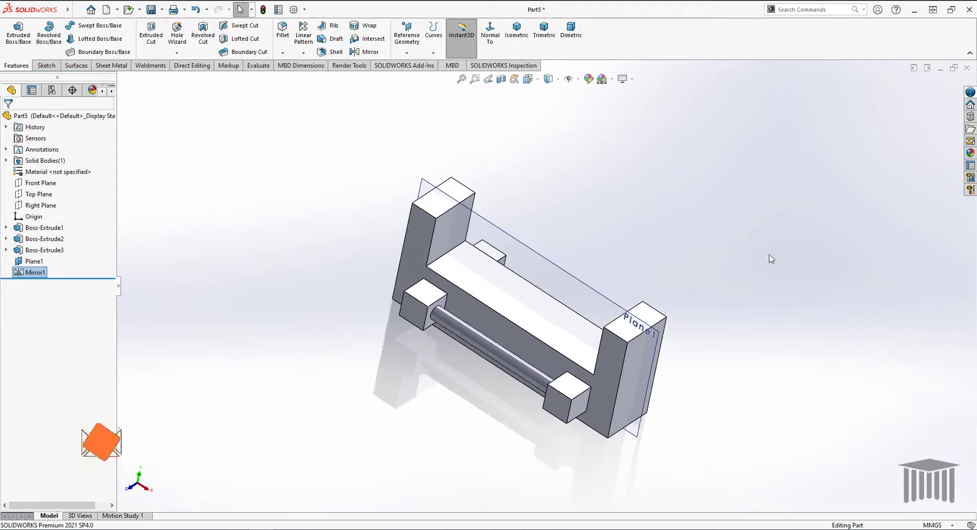
{"action": "left_click", "coordinate": [450, 225]}
{"action": "left_click", "coordinate": [510, 180]}
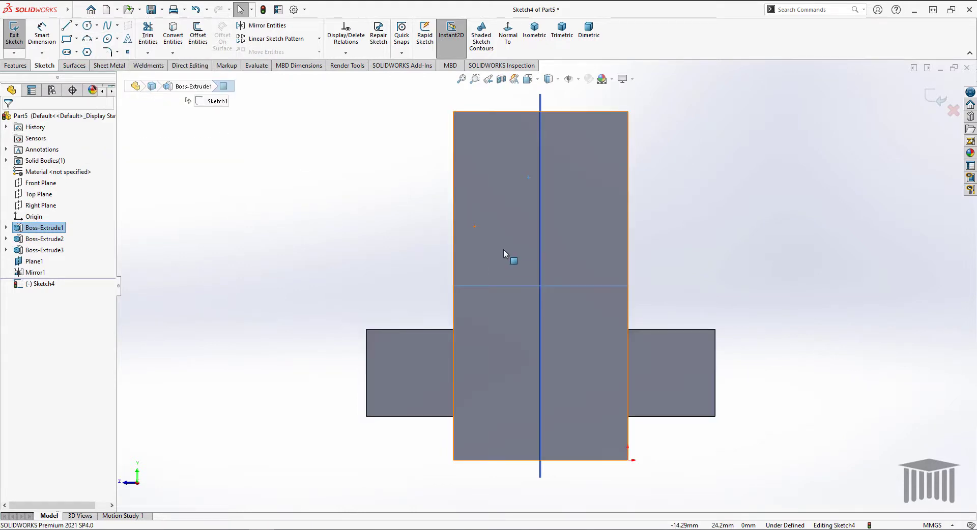
{"action": "middle_click_drag", "start_coordinate": [685, 223], "coordinate": [713, 223]}
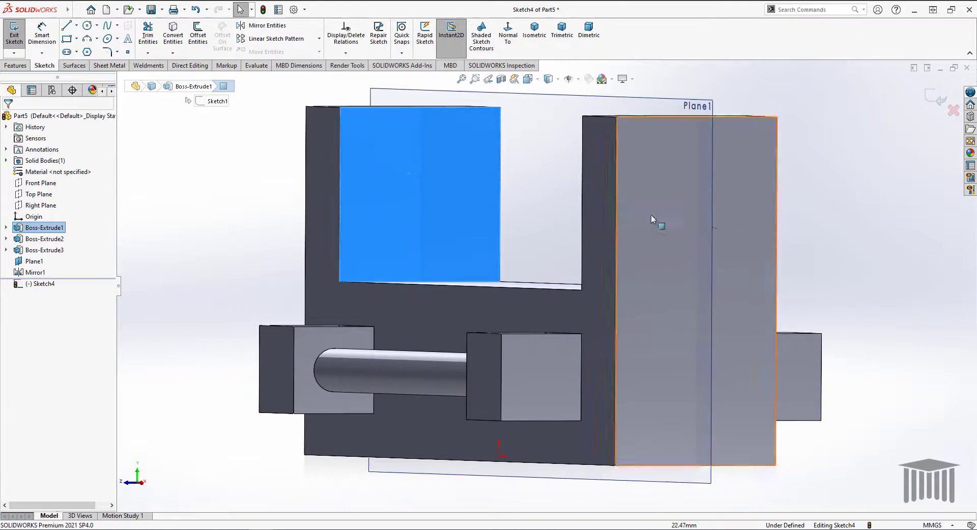
{"action": "left_click", "coordinate": [507, 37]}
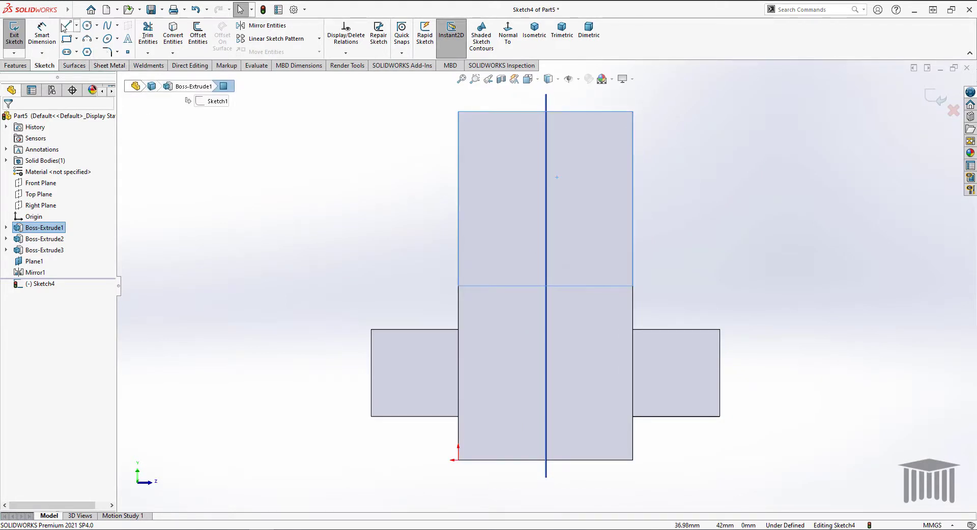
{"action": "left_click", "coordinate": [459, 286]}
{"action": "left_click", "coordinate": [633, 112]}
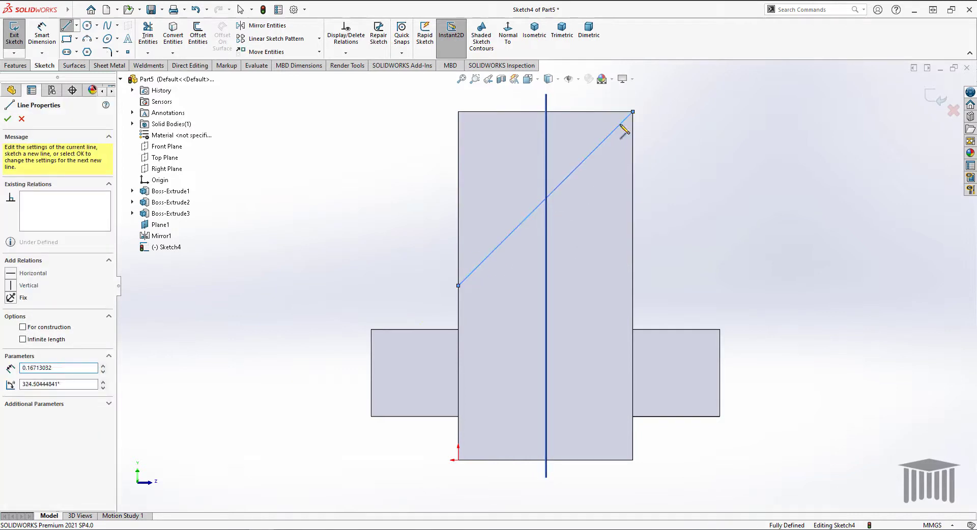
{"action": "right_click", "coordinate": [685, 171]}
{"action": "left_click", "coordinate": [697, 179]}
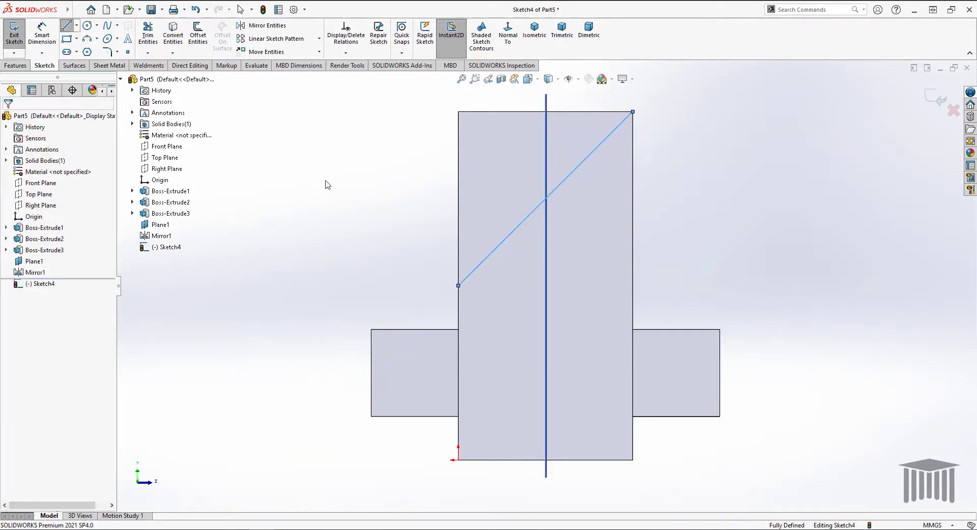
Step: Draw a circle about 8.7 mm in diameter centred on the midpoint of the diagonal line
{"action": "mouse_move", "coordinate": [326, 183]}
{"action": "middle_mouse_down"}
{"action": "mouse_move", "coordinate": [327, 214]}
{"action": "mouse_move", "coordinate": [316, 170]}
{"action": "middle_mouse_up"}
{"action": "left_click", "coordinate": [509, 40]}
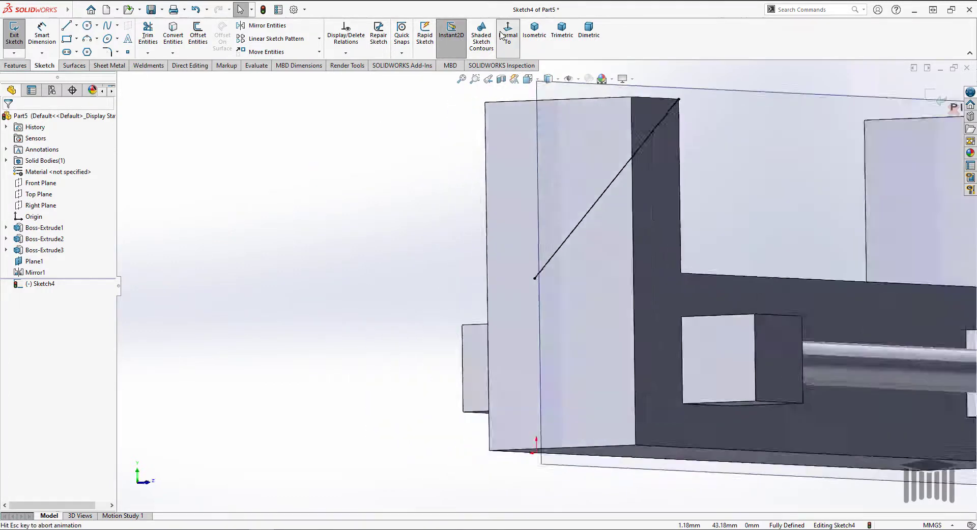
{"action": "left_click", "coordinate": [508, 40]}
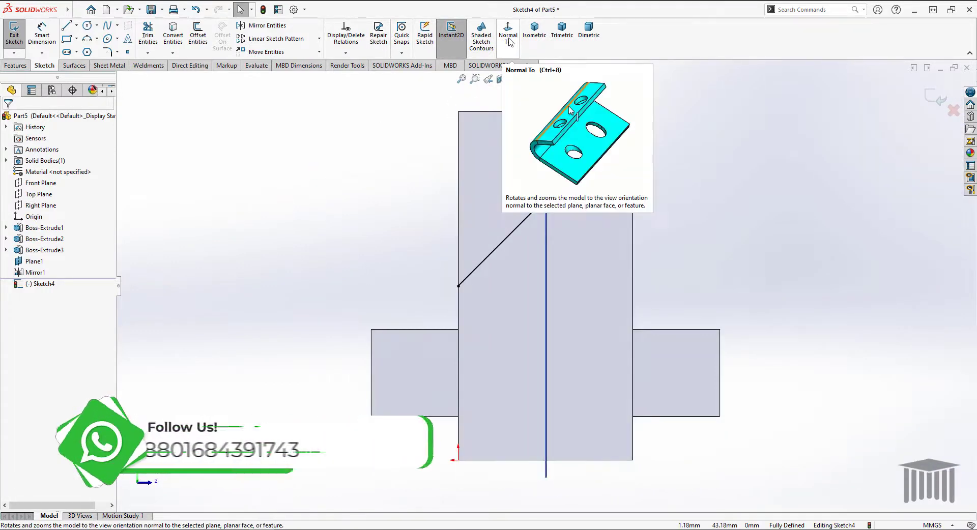
{"action": "left_click", "coordinate": [88, 25]}
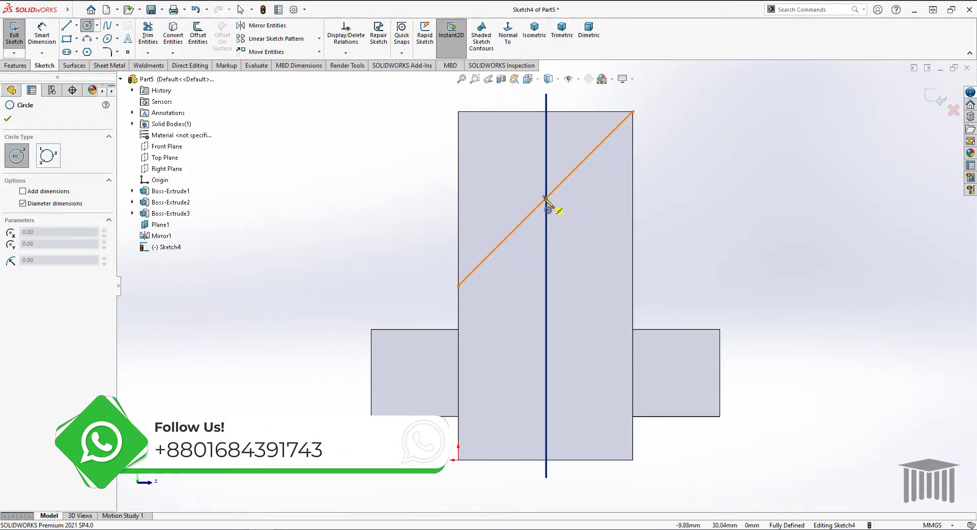
{"action": "left_click", "coordinate": [546, 198]}
{"action": "left_click", "coordinate": [572, 226]}
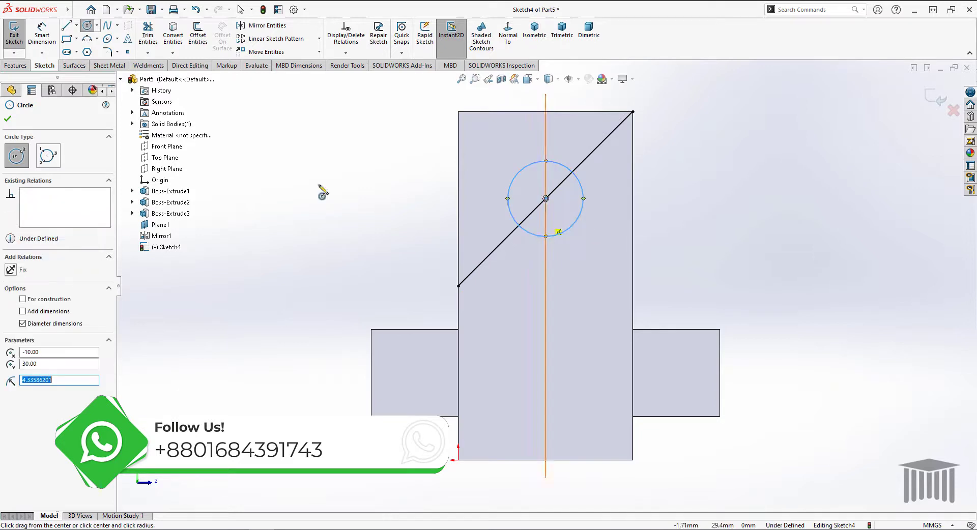
{"action": "left_click", "coordinate": [9, 118]}
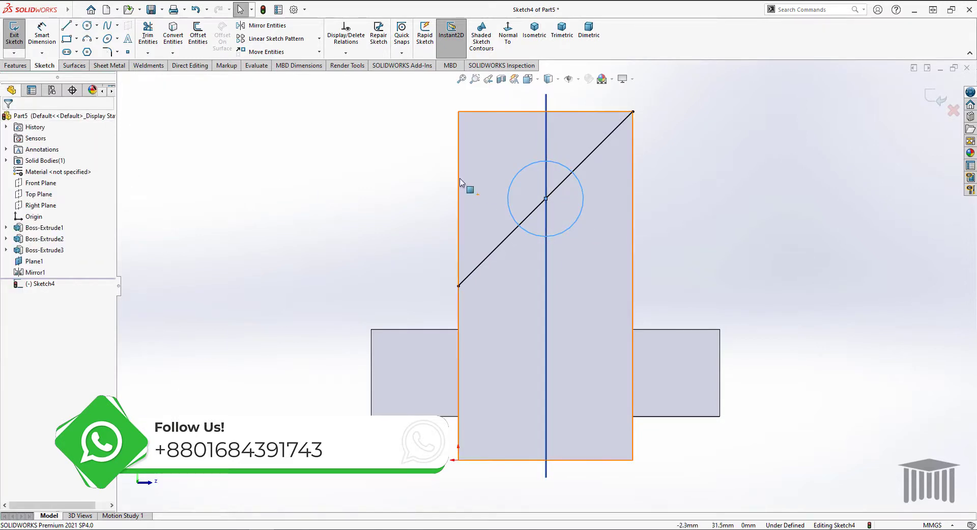
Step: Dimension the diameter of the circle on the arm's inner face as 10 mm
{"action": "left_click", "coordinate": [42, 34]}
{"action": "left_click", "coordinate": [528, 164]}
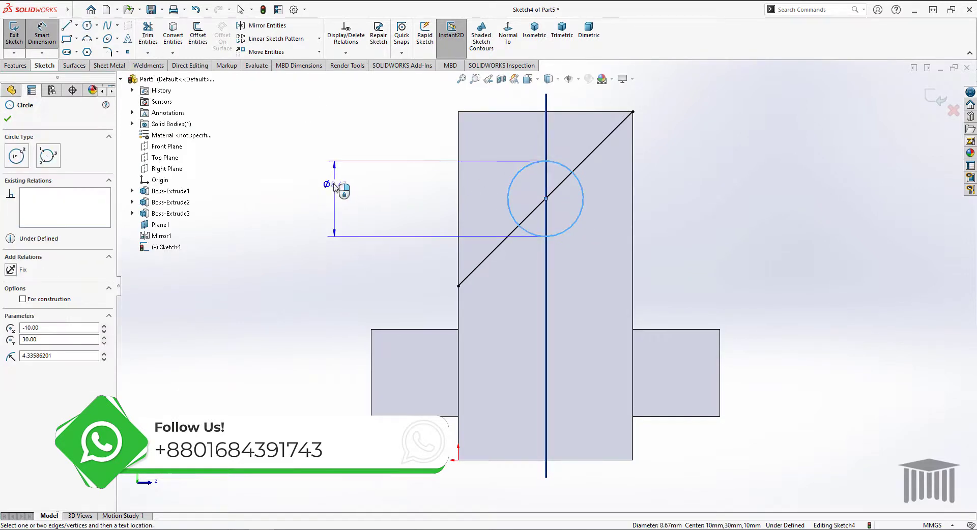
{"action": "left_click", "coordinate": [355, 197]}
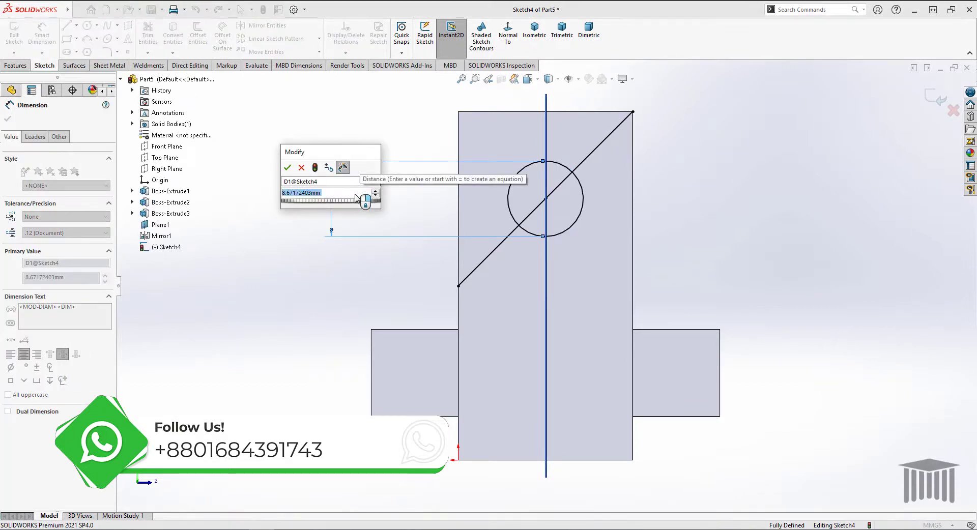
{"action": "type", "text": "10"}
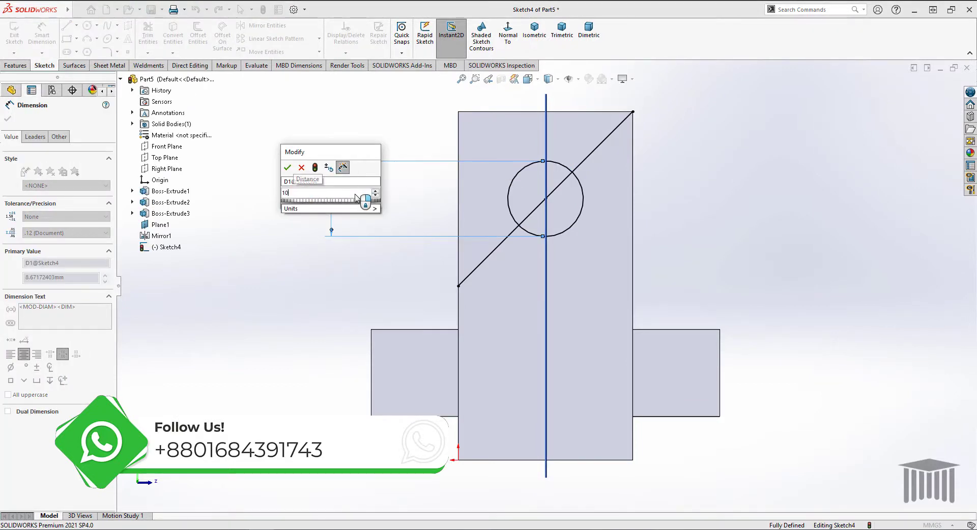
{"action": "key", "text": "Return"}
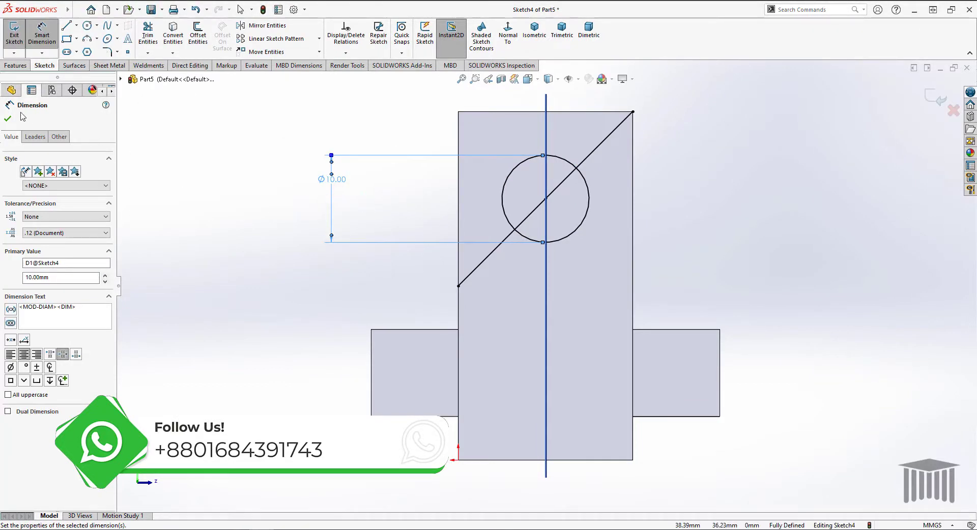
{"action": "left_click", "coordinate": [8, 118]}
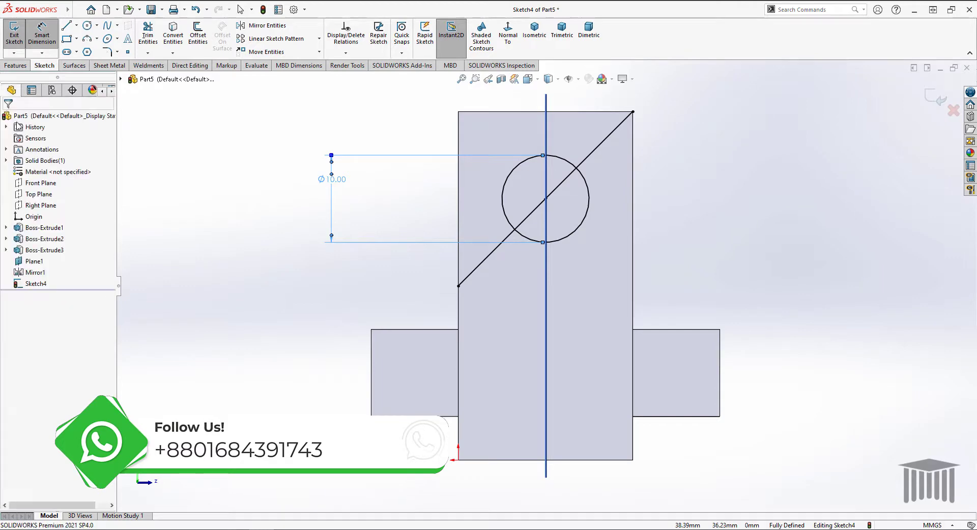
Step: Try to extrude the 10 mm circle sketch with the Up To Surface end condition, ending at the opposite arm's inner face
{"action": "left_click", "coordinate": [15, 66]}
{"action": "left_click", "coordinate": [19, 32]}
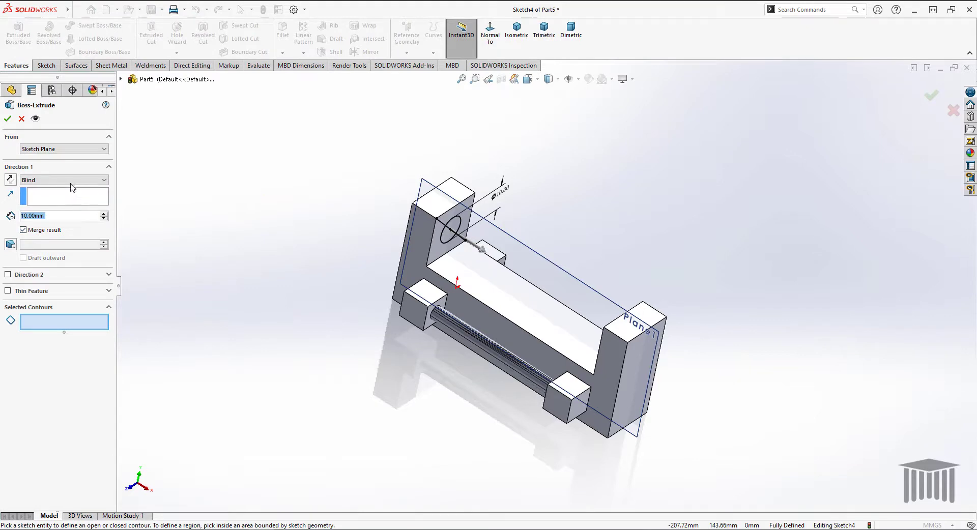
{"action": "left_click", "coordinate": [71, 182]}
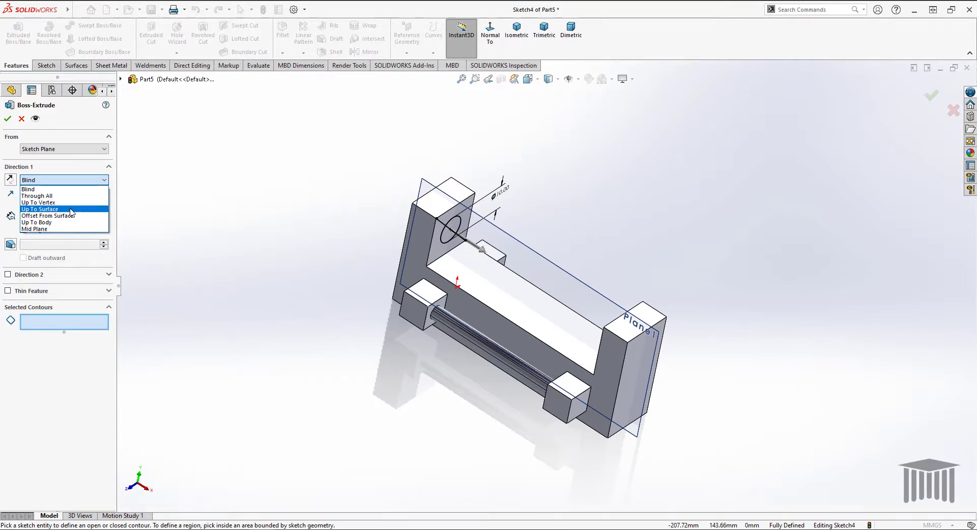
{"action": "left_click", "coordinate": [71, 210]}
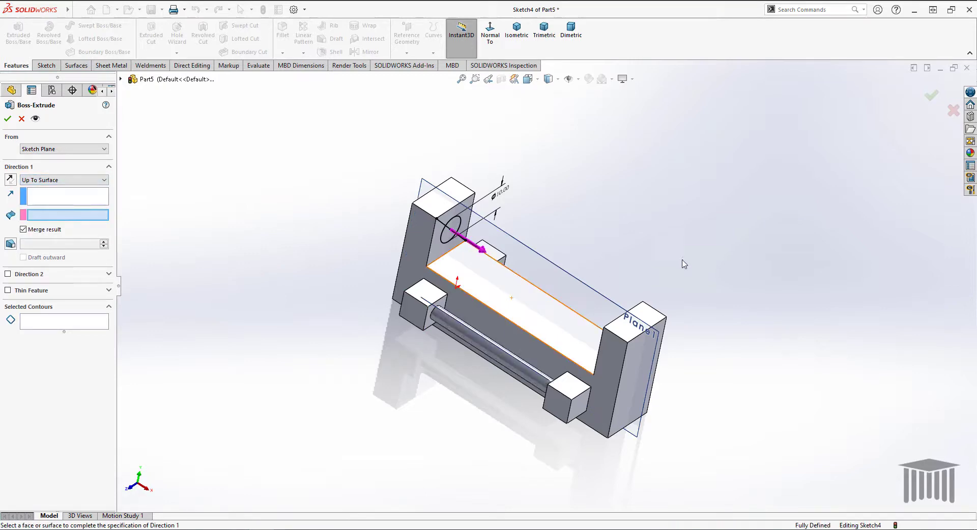
{"action": "middle_click_drag", "start_coordinate": [683, 264], "coordinate": [700, 323]}
{"action": "left_click", "coordinate": [672, 330]}
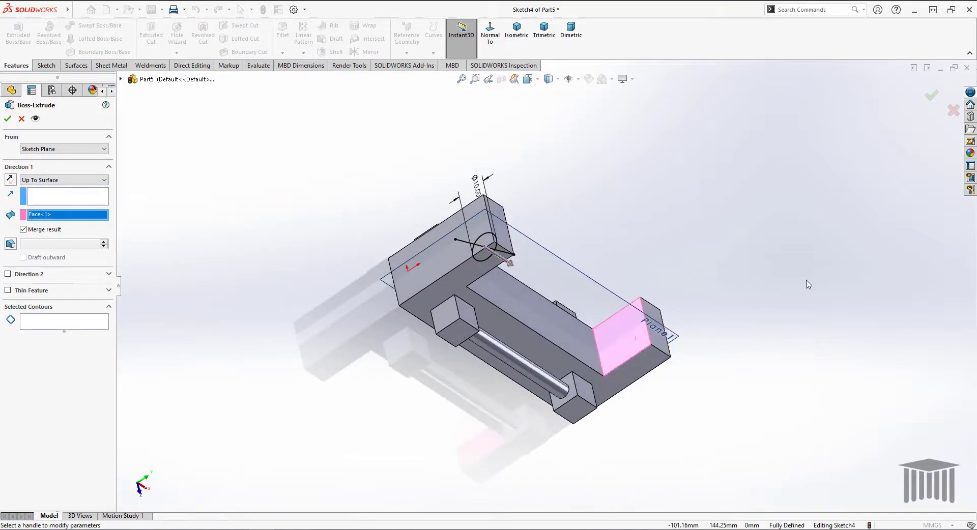
{"action": "middle_click_drag", "start_coordinate": [808, 284], "coordinate": [718, 203]}
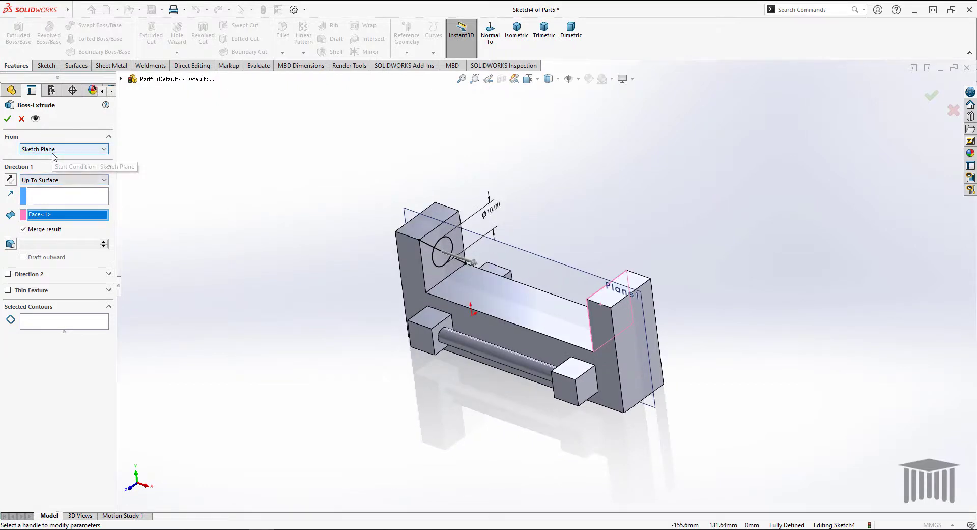
{"action": "left_click", "coordinate": [7, 120]}
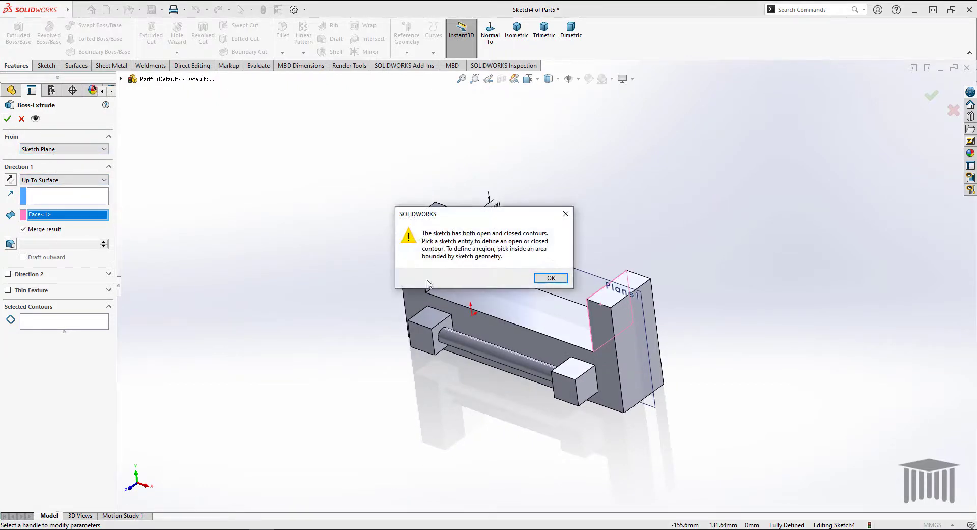
{"action": "left_click", "coordinate": [550, 278]}
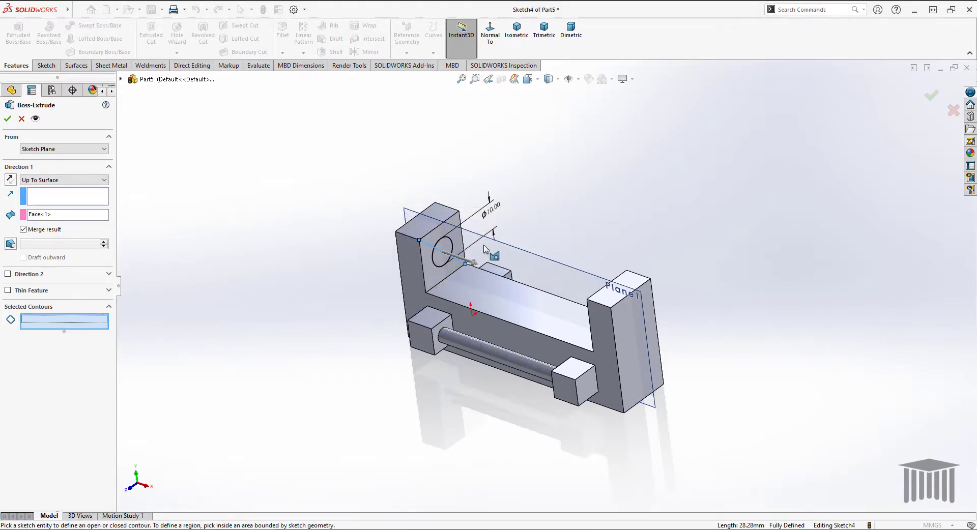
Step: Pick both halves of the circle as the extrusion contours and reselect the opposite arm's inner face as the Up To Surface limit
{"action": "left_click", "coordinate": [450, 246]}
{"action": "left_click", "coordinate": [439, 258]}
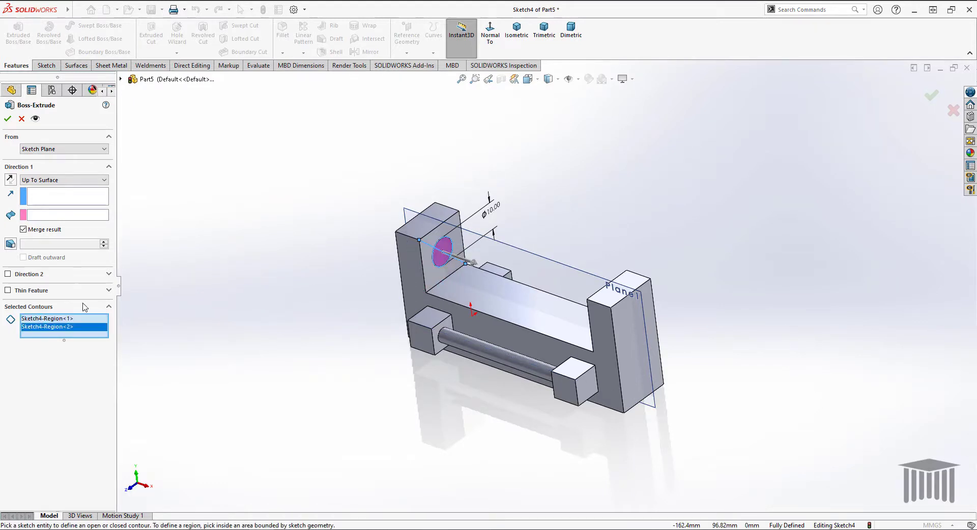
{"action": "left_click", "coordinate": [56, 180]}
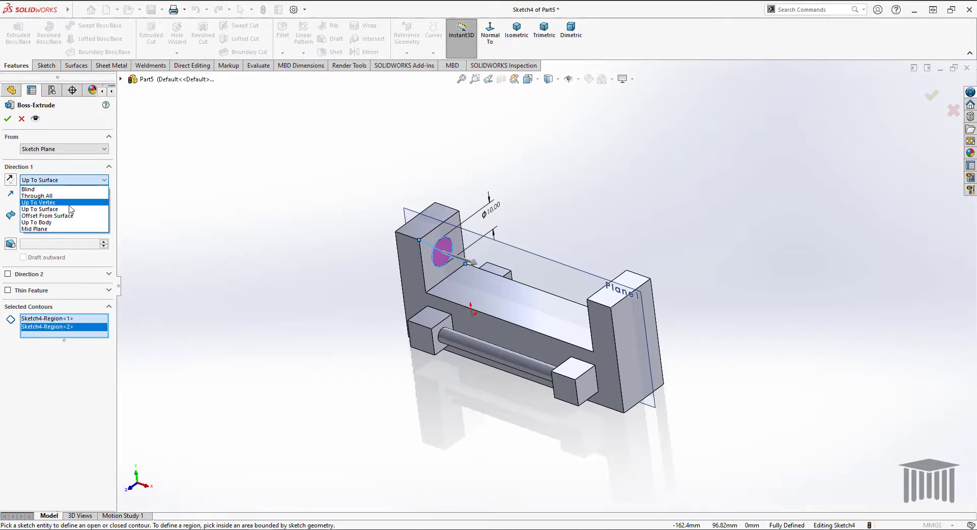
{"action": "left_click", "coordinate": [70, 209]}
{"action": "middle_click_drag", "start_coordinate": [458, 168], "coordinate": [616, 307]}
{"action": "left_click", "coordinate": [616, 305]}
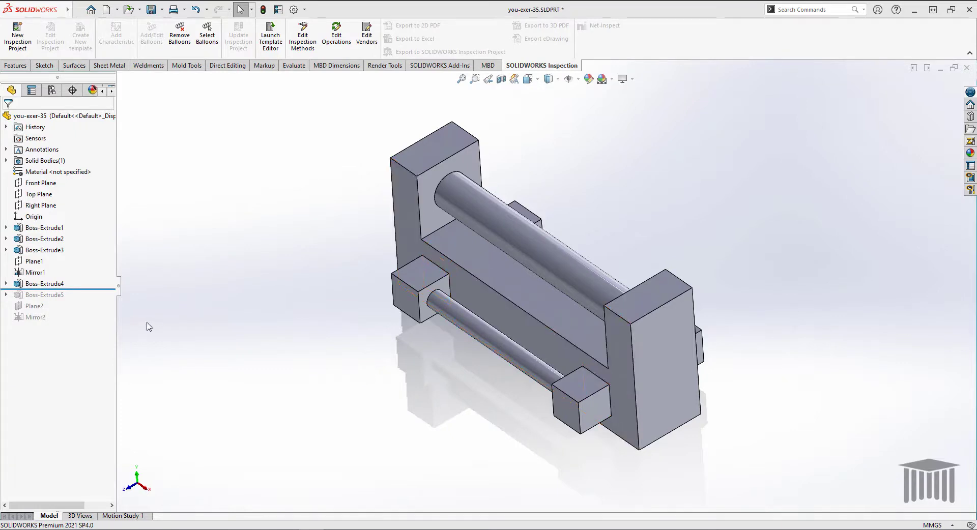
Step: Roll the you-exer-35 feature history forward one feature at a time through Boss-Extrude5, Plane2 and Mirror2
{"action": "left_click_drag", "start_coordinate": [105, 286], "coordinate": [105, 295]}
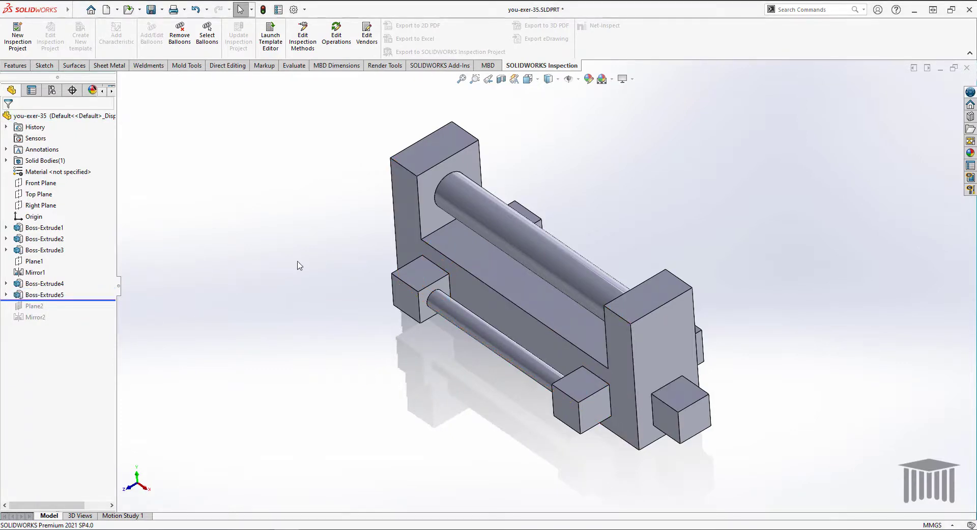
{"action": "middle_click_drag", "start_coordinate": [299, 266], "coordinate": [378, 226]}
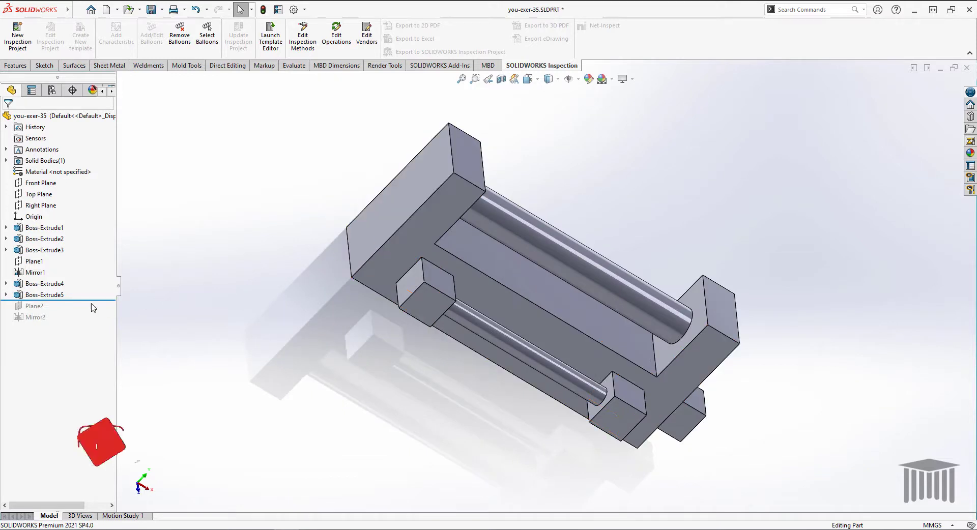
{"action": "left_click_drag", "start_coordinate": [93, 301], "coordinate": [93, 312]}
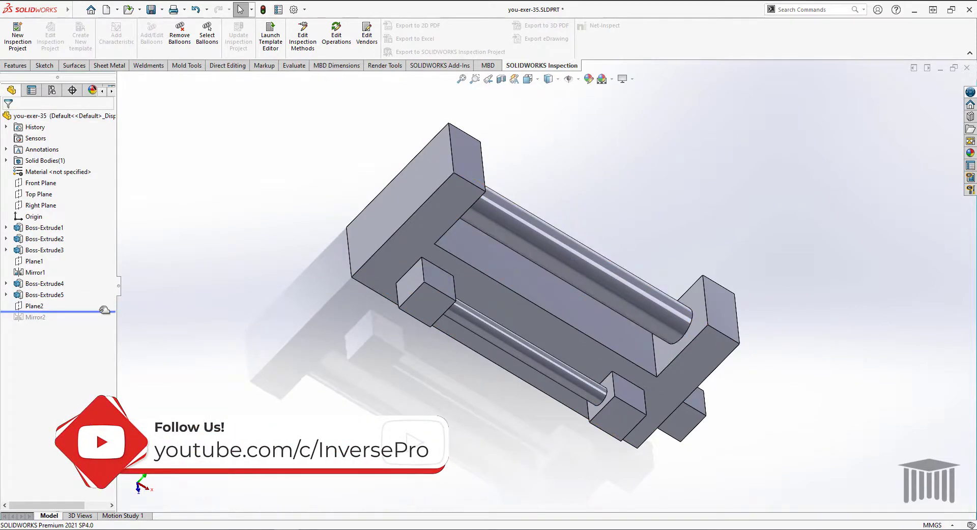
{"action": "left_click_drag", "start_coordinate": [103, 314], "coordinate": [104, 323]}
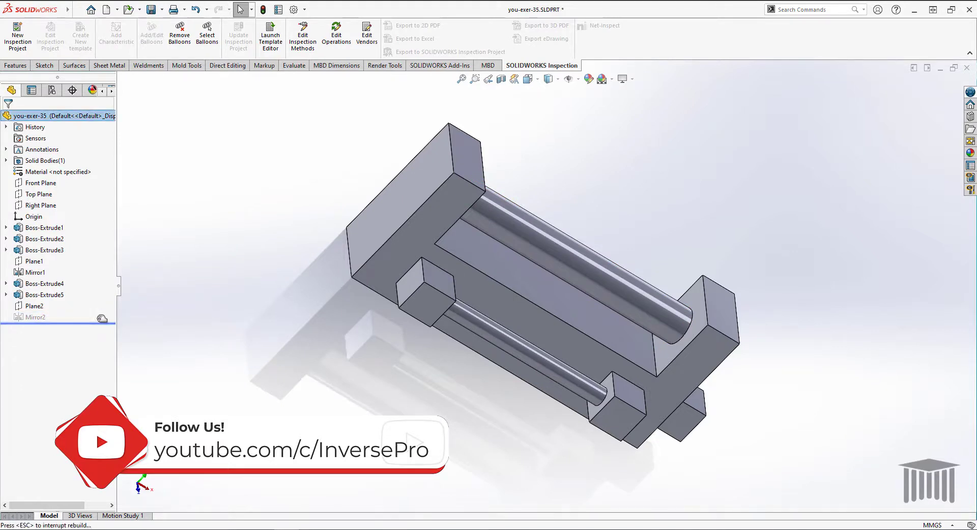